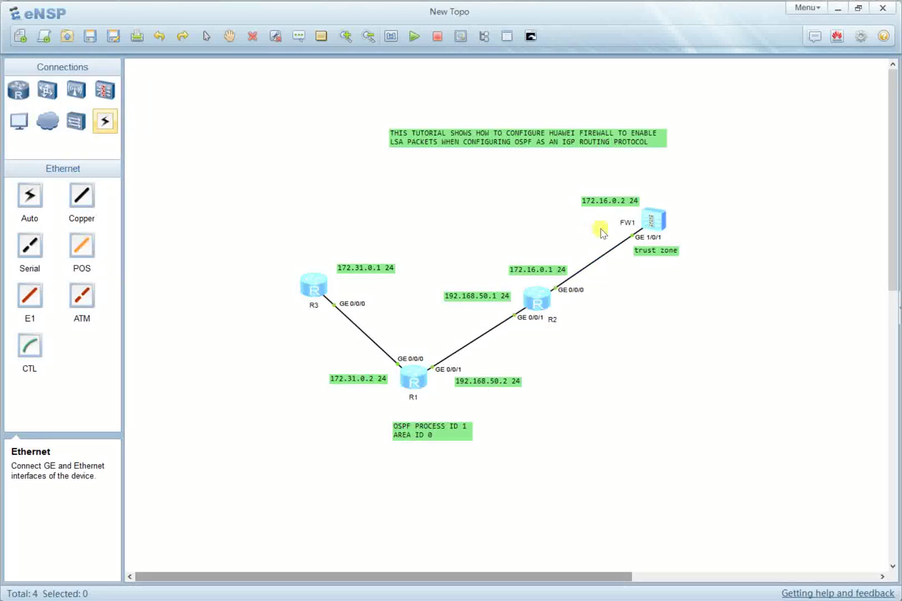
Review the configuration roadmap in the Notepad notes, then return to the eNSP topology
key(alt+Tab)
key(alt+Tab)
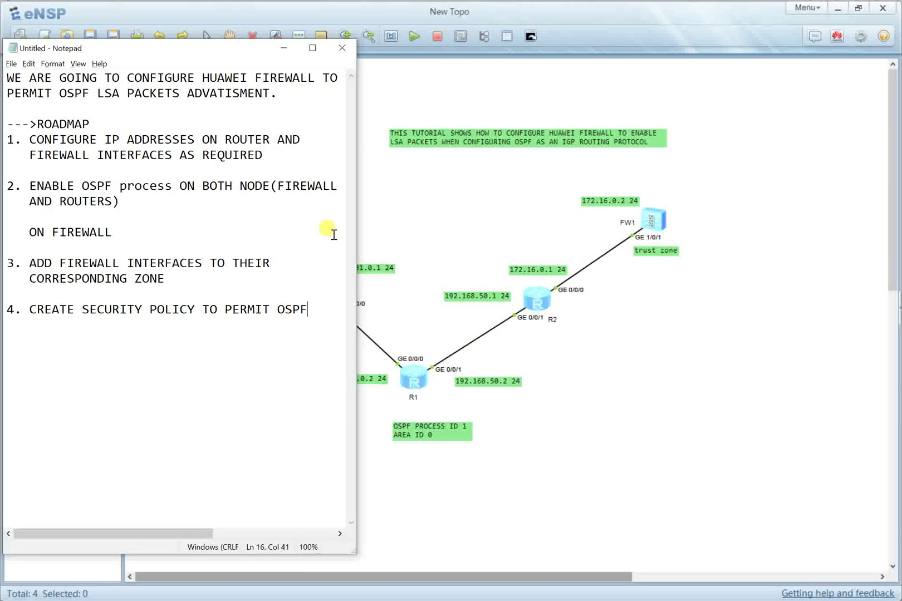
click(395, 203)
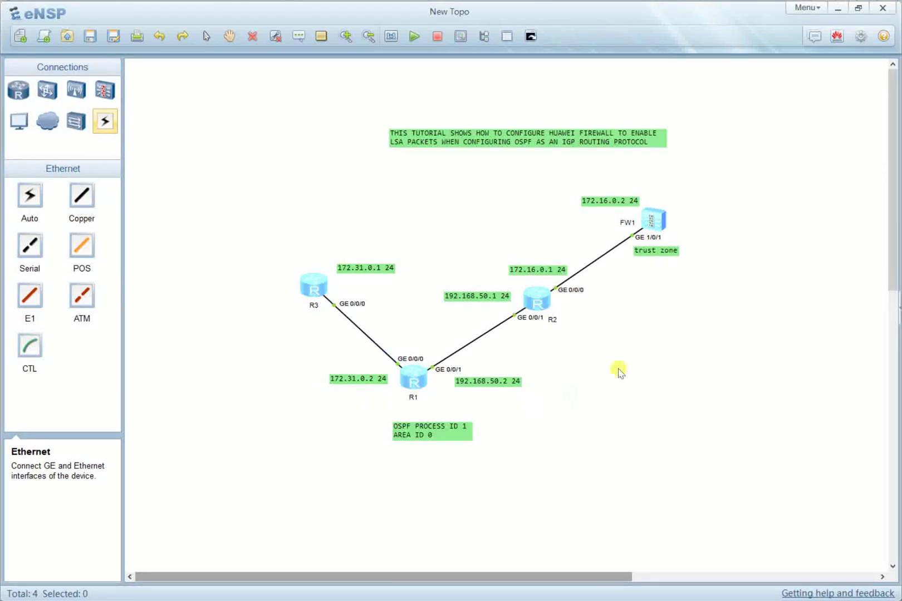
Run "dis ip interf brief" on R3's console and check the GigabitEthernet0/0/0 address and its physical and protocol status
double_click(311, 286)
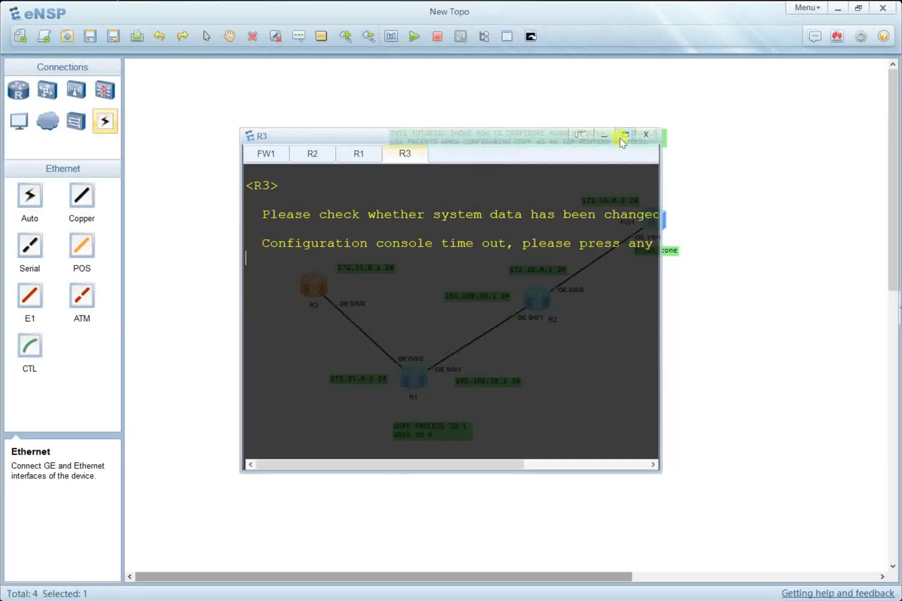
click(623, 135)
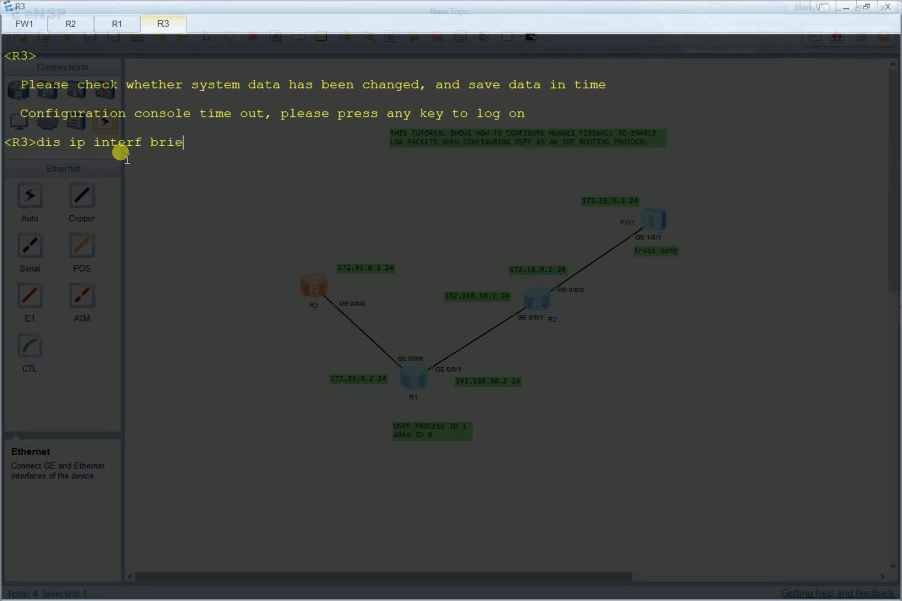
key(Return)
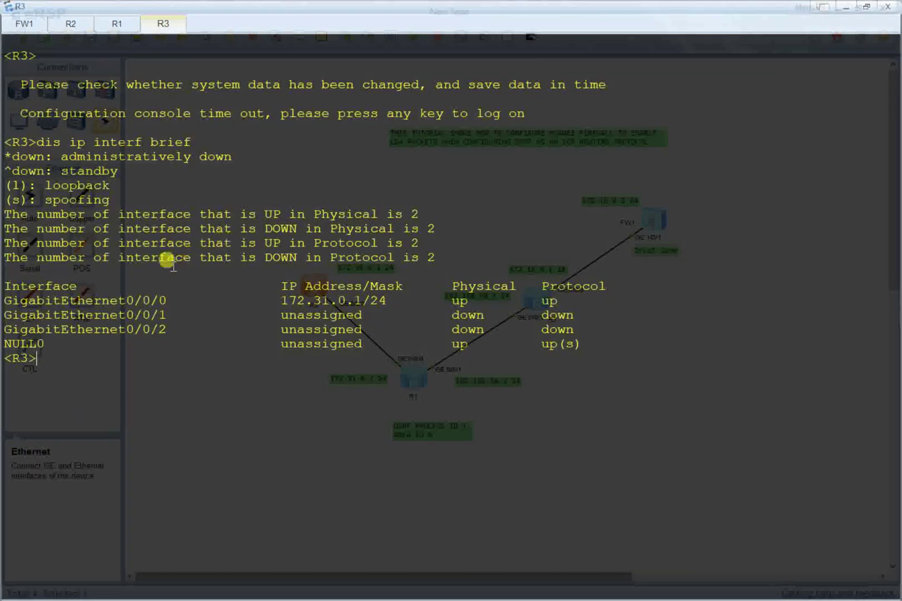
drag(10, 312, 101, 315)
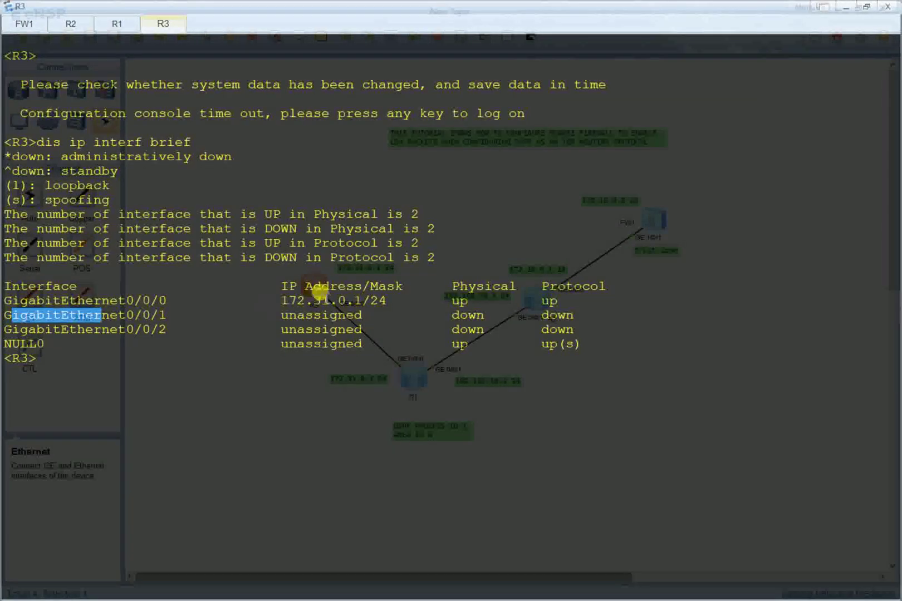
drag(278, 300, 391, 301)
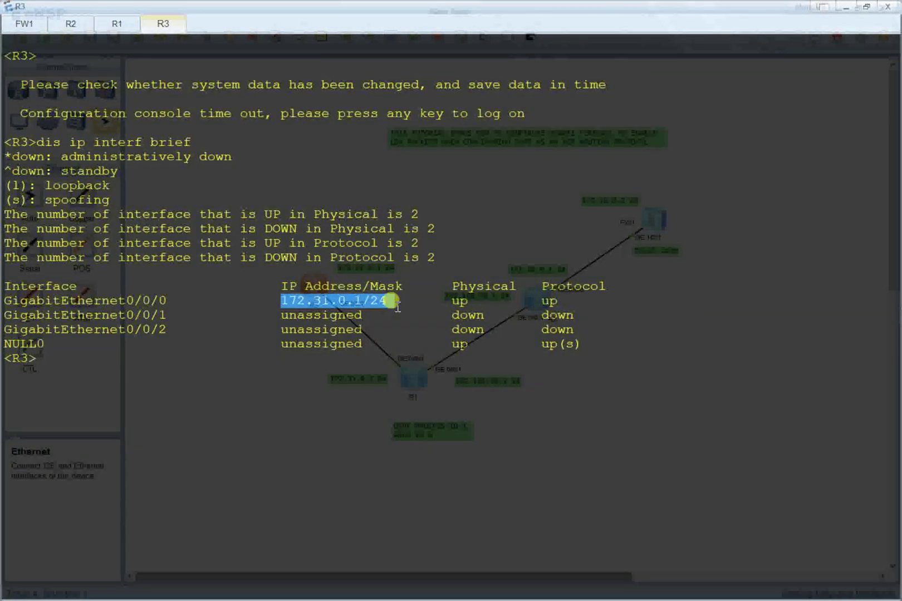
click(483, 295)
drag(484, 298, 448, 300)
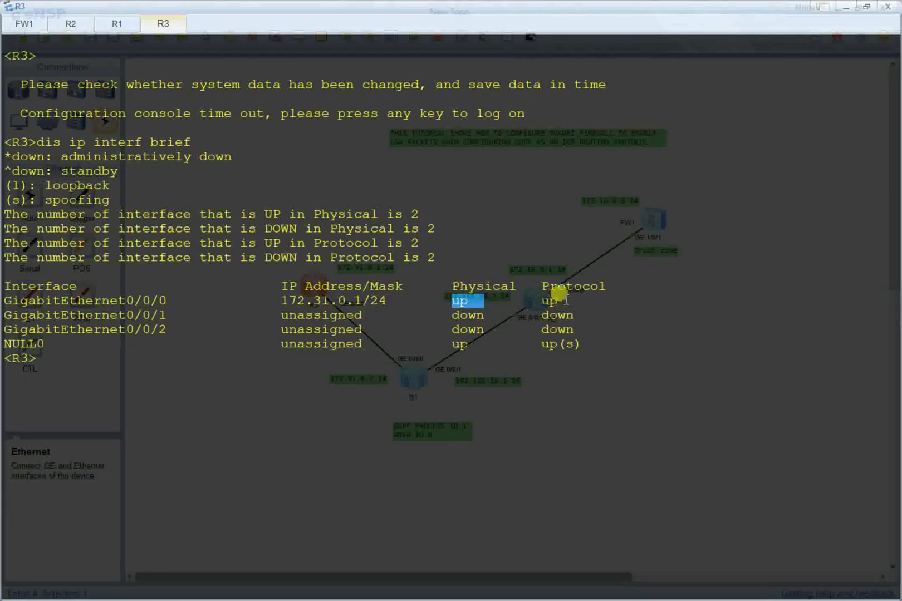
drag(566, 300, 536, 293)
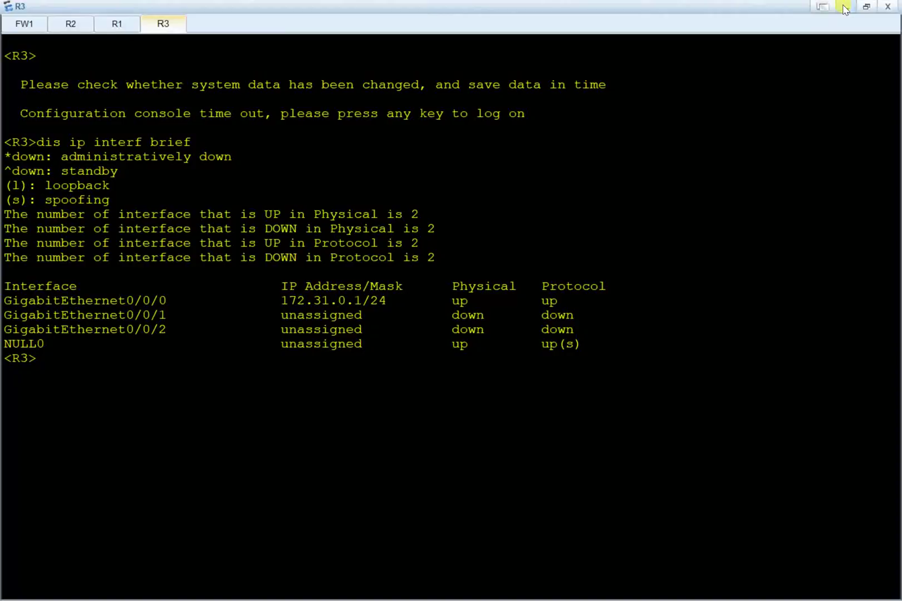
click(841, 6)
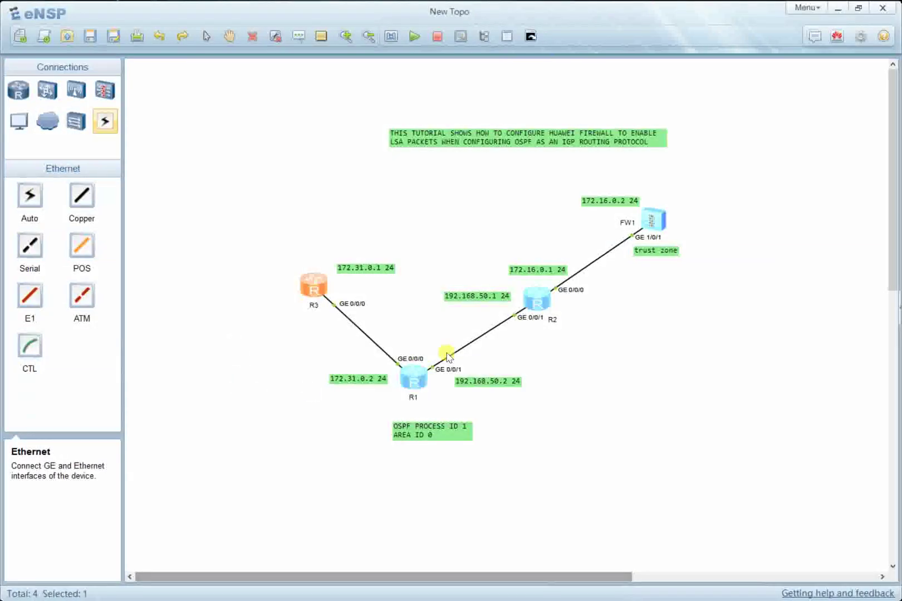
Run "dis ip interface brief" on R1's console and check the GigabitEthernet0/0/0 and GigabitEthernet0/0/1 entries
double_click(413, 380)
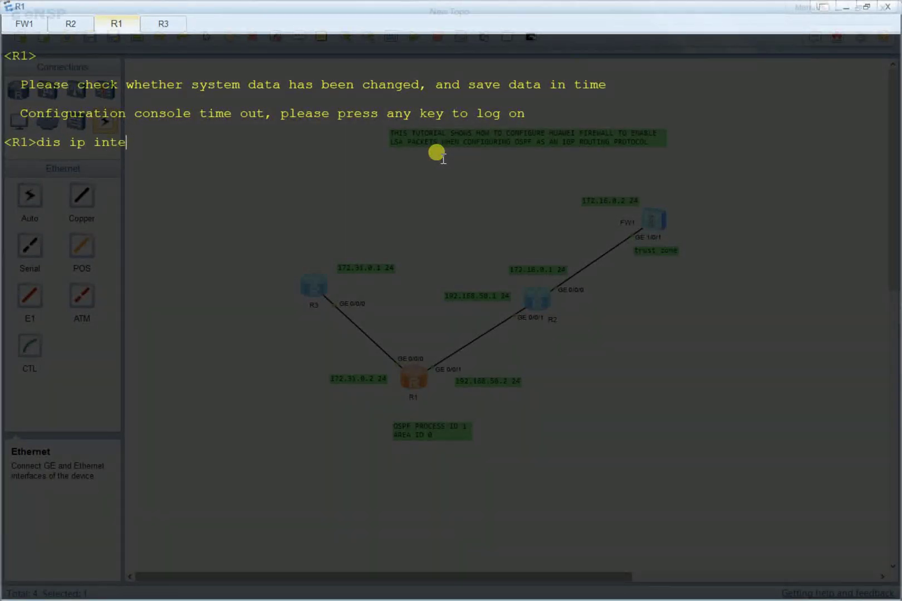
text(dis ip interfa)
key(Tab)
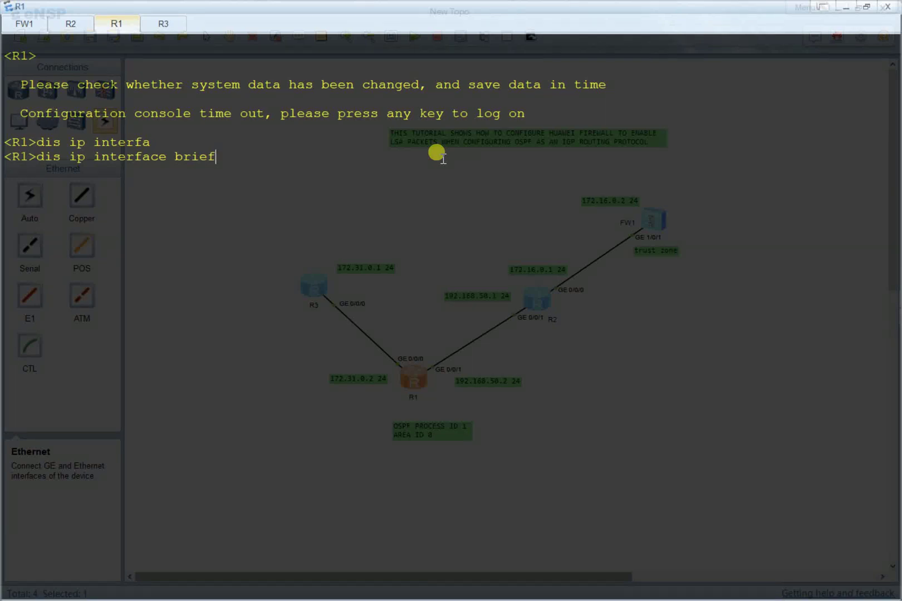
key(Return)
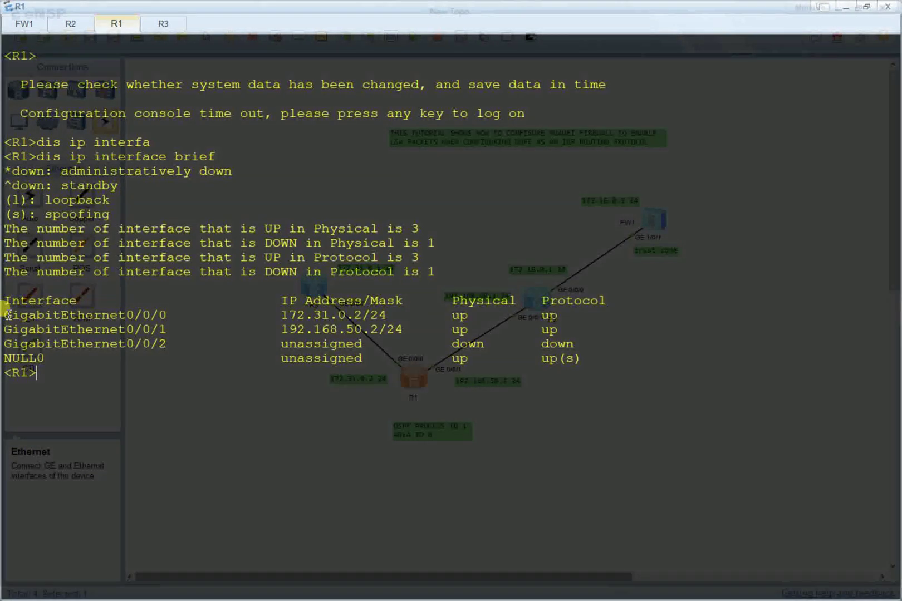
drag(8, 315, 83, 329)
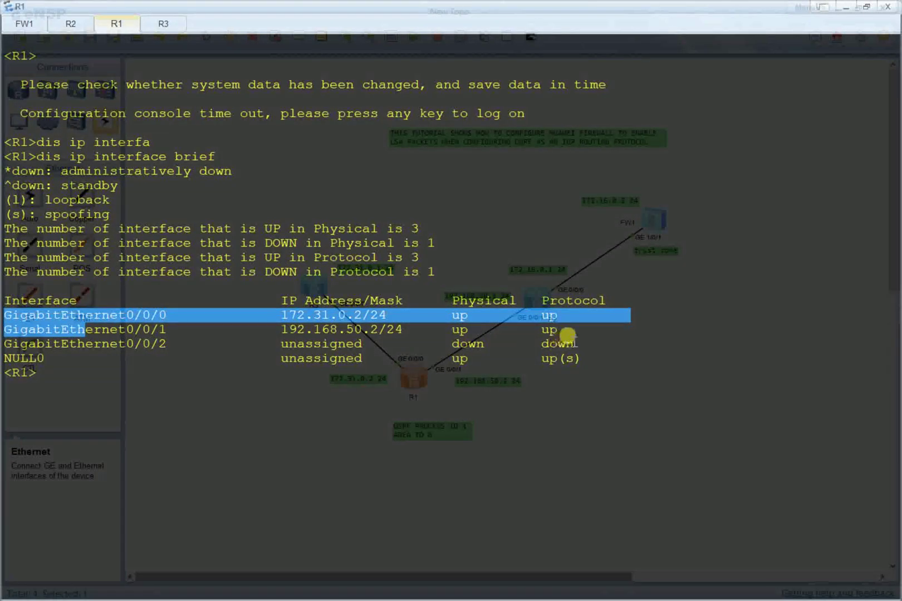
click(189, 328)
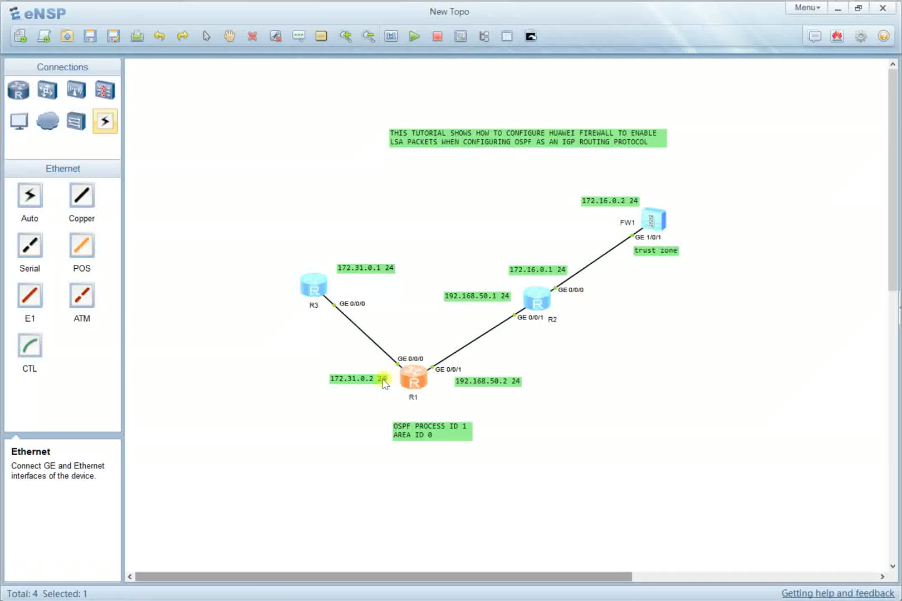
Move the 172.31.0.2 24 and 192.168.50.2 24 address labels slightly closer to R1 in the topology
drag(383, 384, 386, 379)
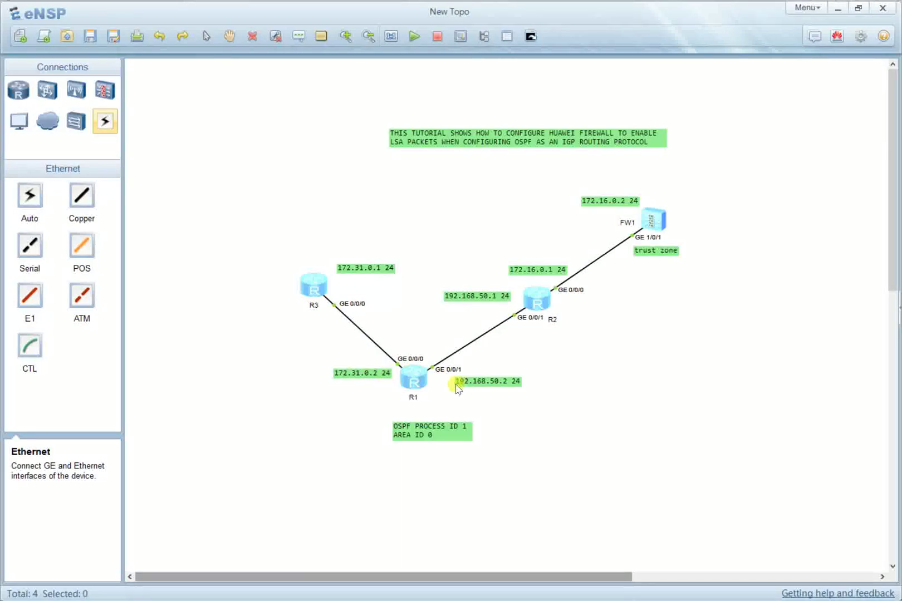
drag(456, 388, 440, 388)
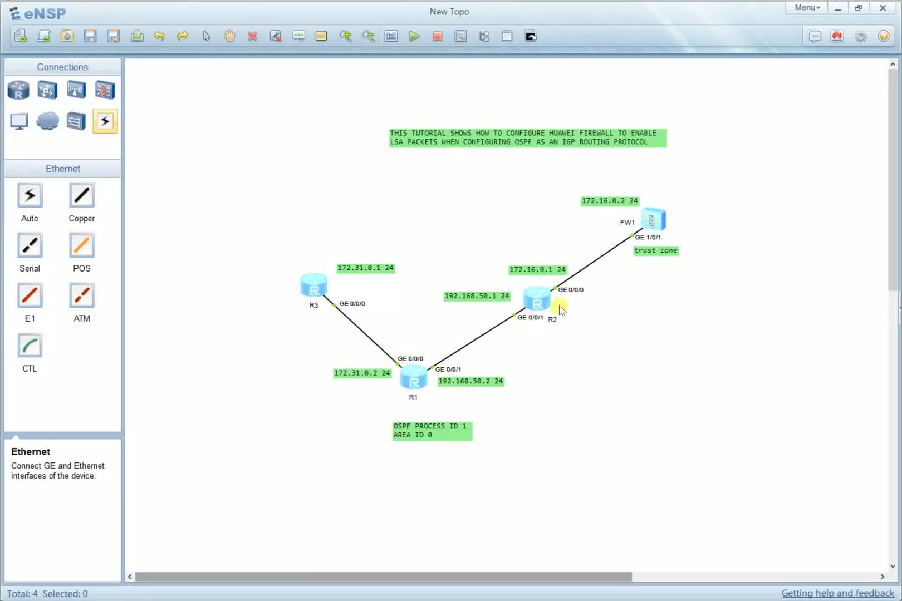
Run "dis ip interface brief" on R2's console and check the GigabitEthernet0/0/0 and GigabitEthernet0/0/1 entries
double_click(541, 305)
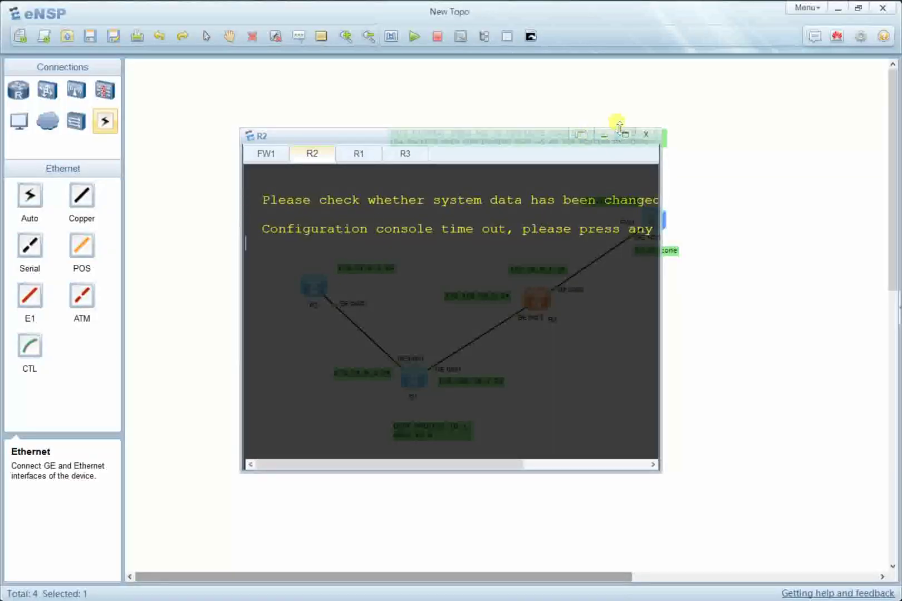
click(618, 124)
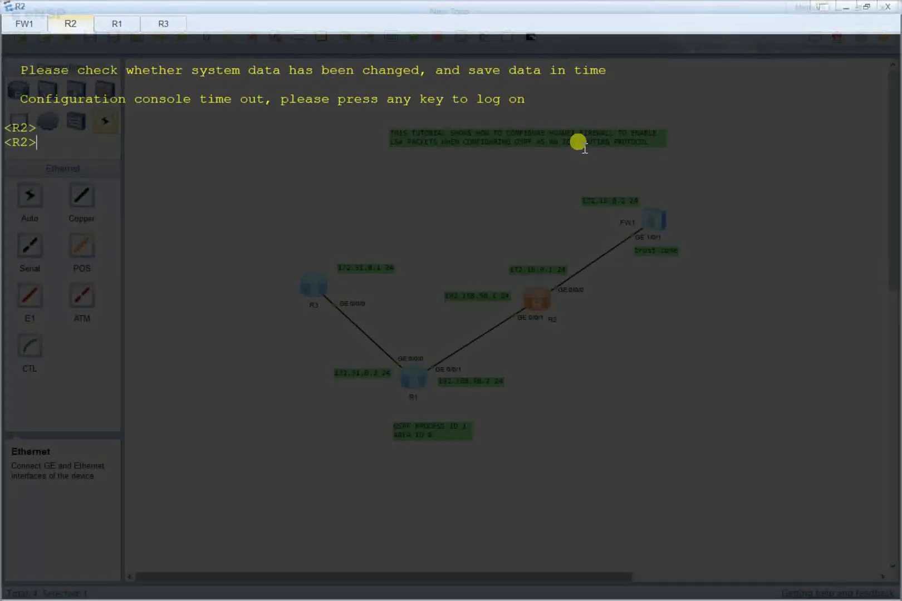
text(dis ip interface)
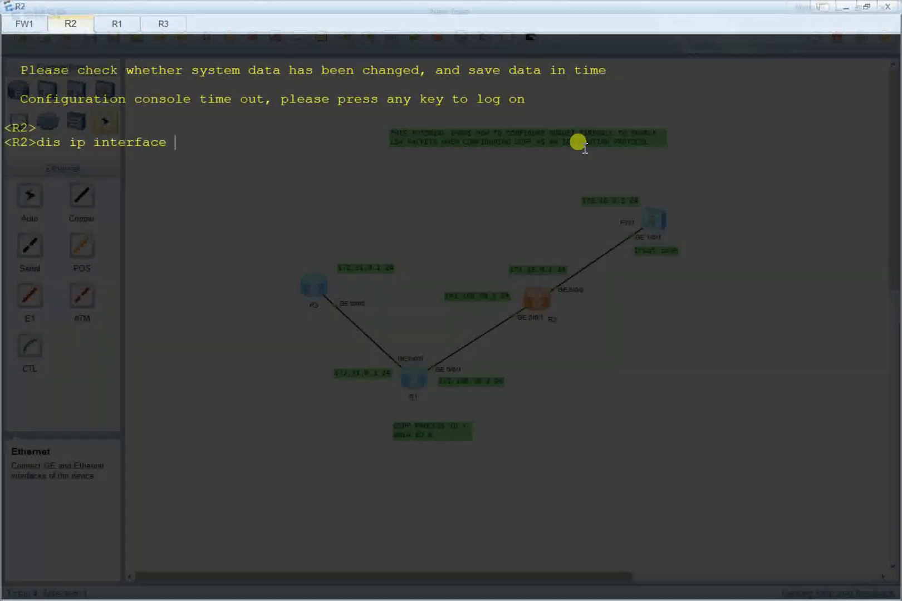
text( brief)
key(Return)
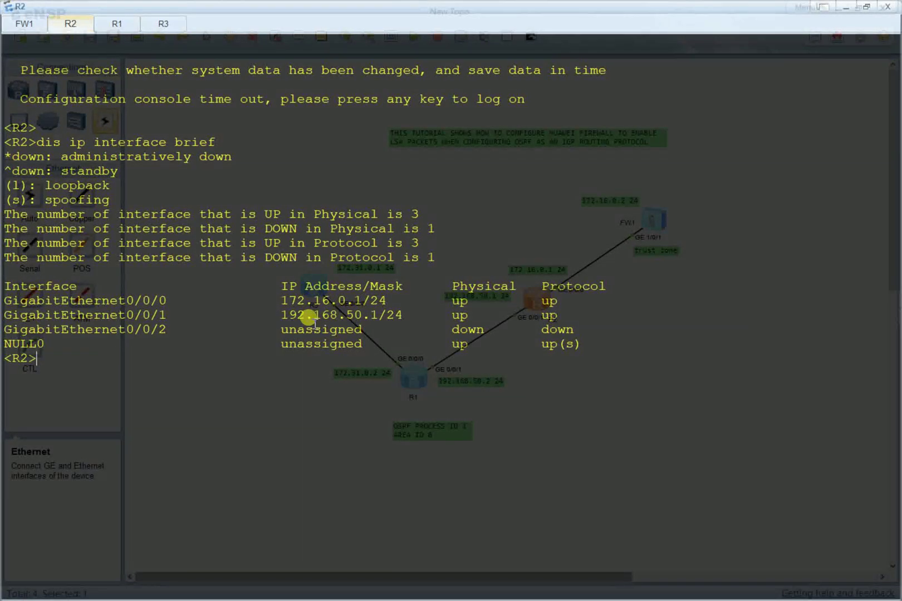
drag(564, 315, 4, 301)
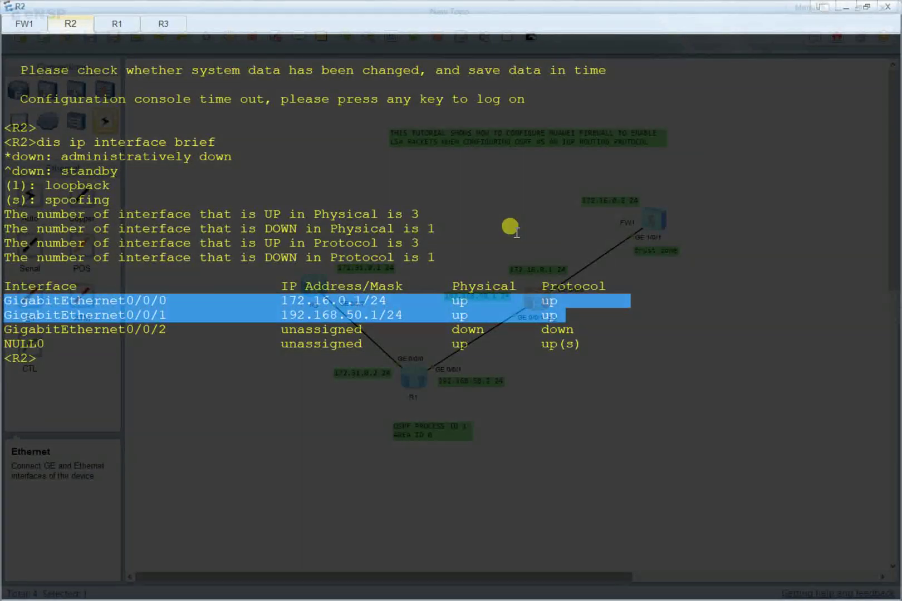
key(alt+Tab)
Open the FW1 console at full size and log in with the console password
double_click(650, 219)
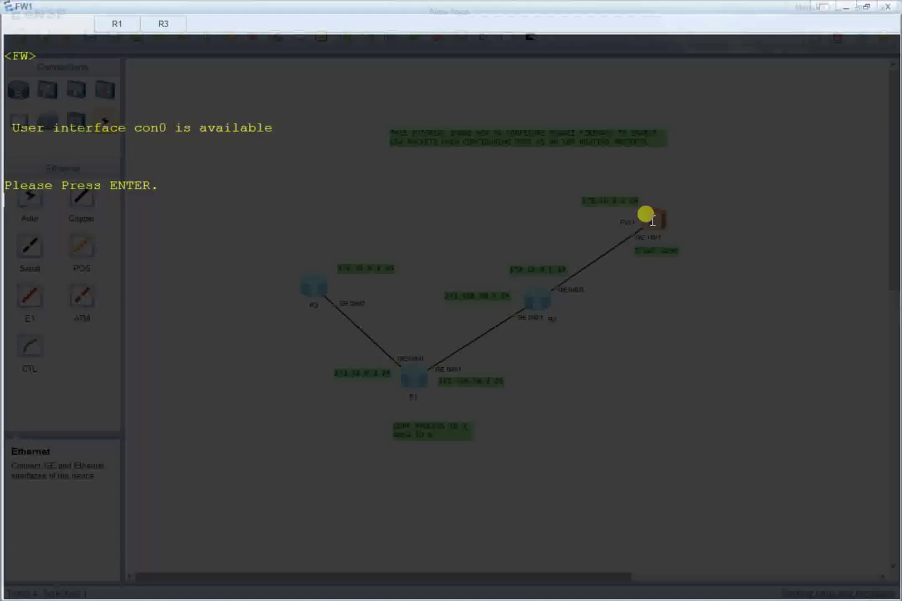
click(621, 135)
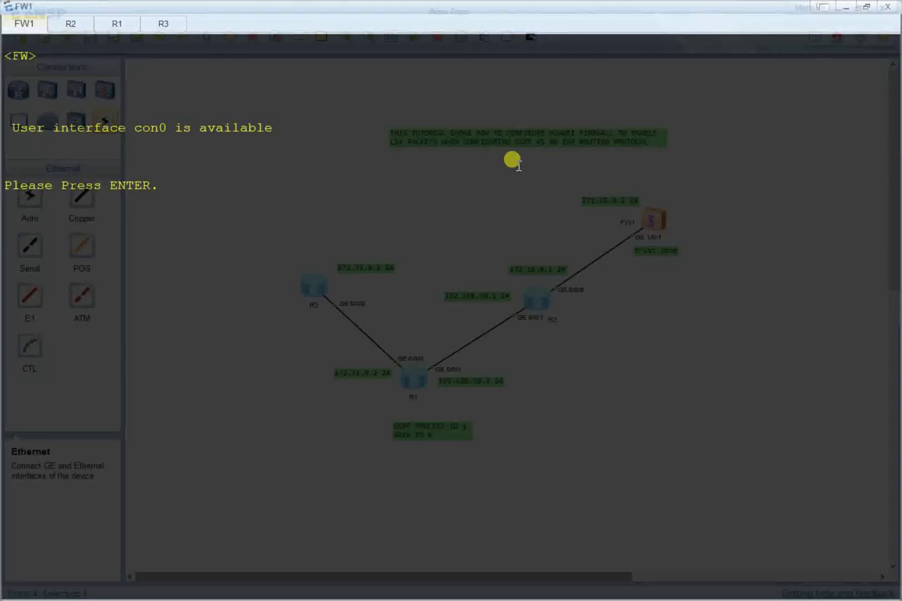
key(Return)
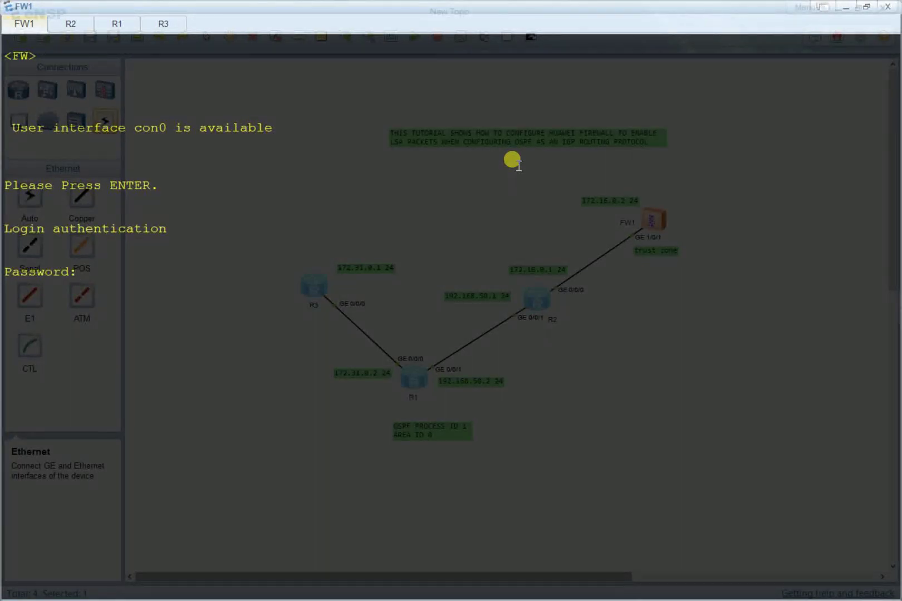
key(Return)
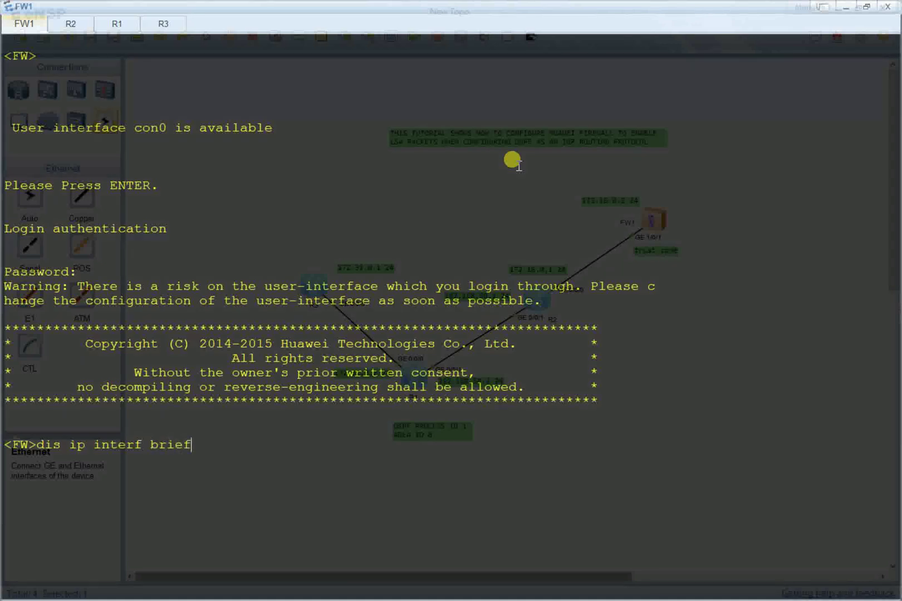
Run "dis ip interf brief" on FW1 and check the address and status of GigabitEthernet1/0/1
key(Return)
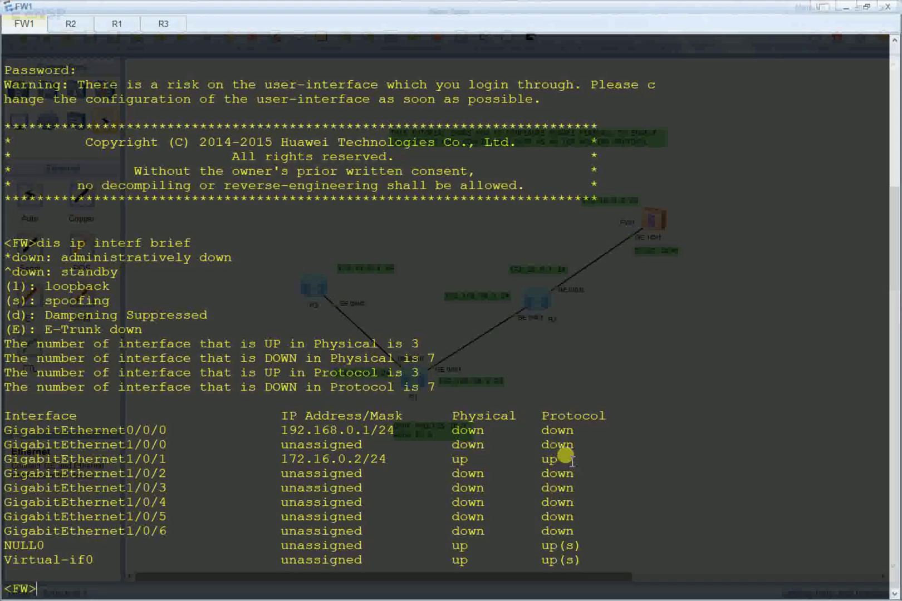
drag(565, 457, 3, 459)
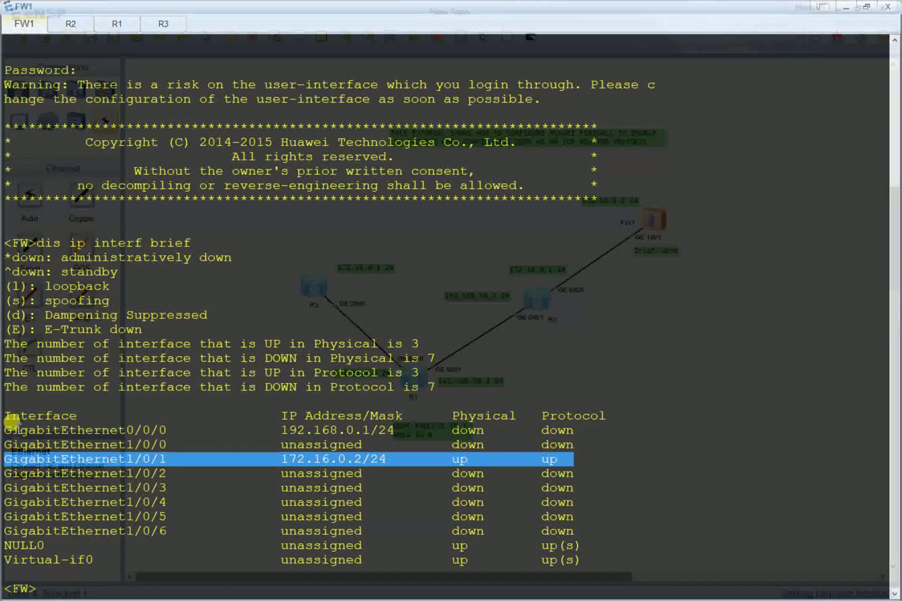
drag(483, 461, 452, 462)
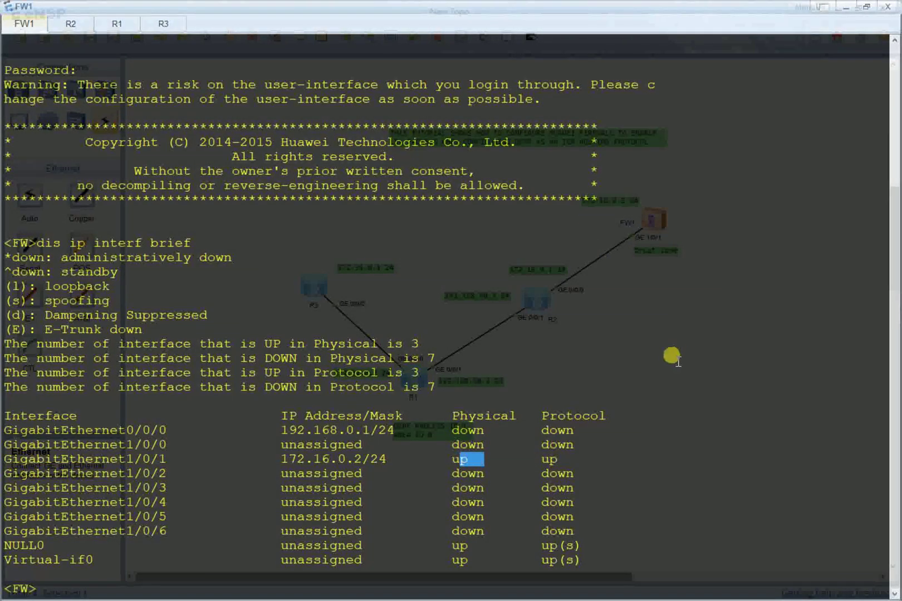
key(Return)
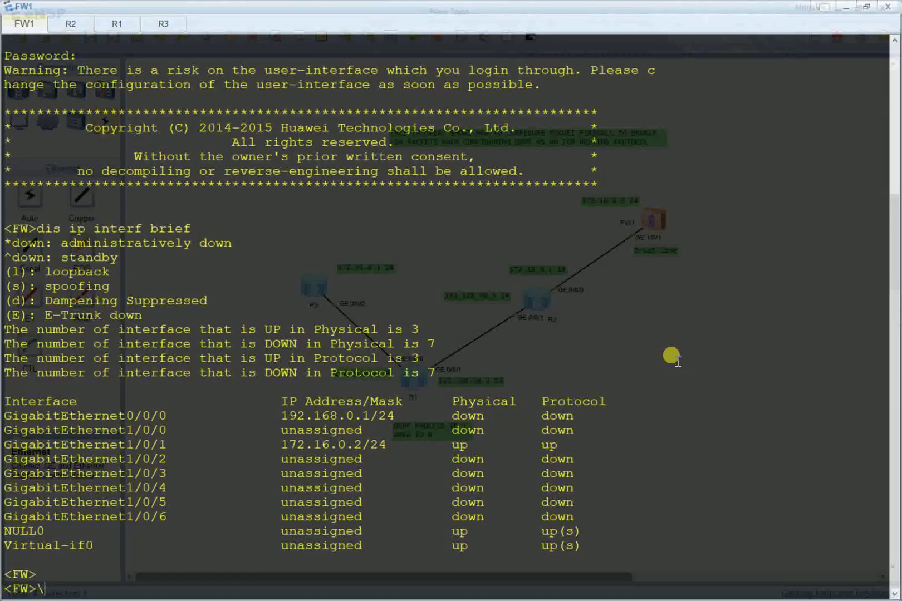
Check the roadmap item in Notepad on enabling OSPF on the firewall and routers, then return to the topology
key(alt+Tab)
key(alt+Tab)
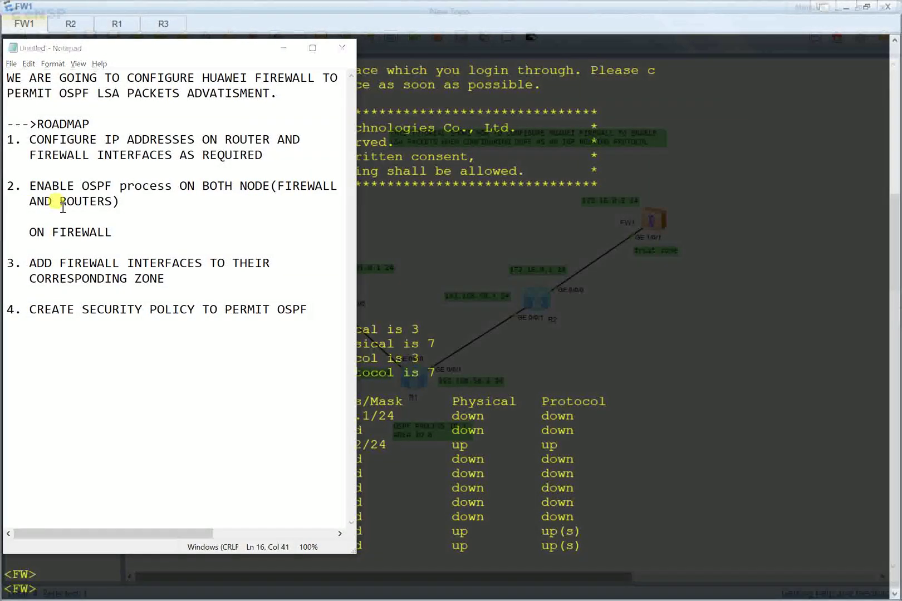
key(alt+Tab)
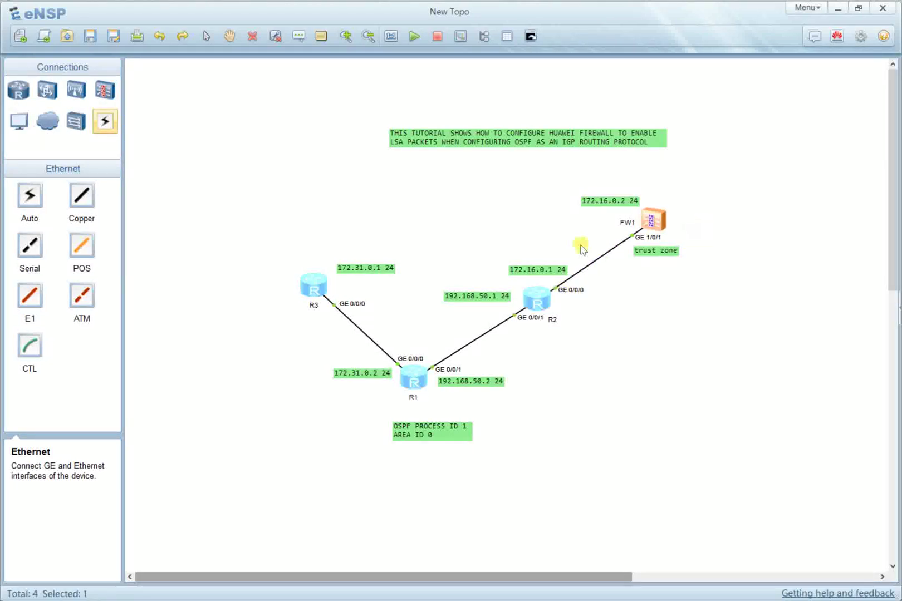
Reopen R3's console at full size and enter system view with the "sys" command
click(315, 288)
double_click(315, 288)
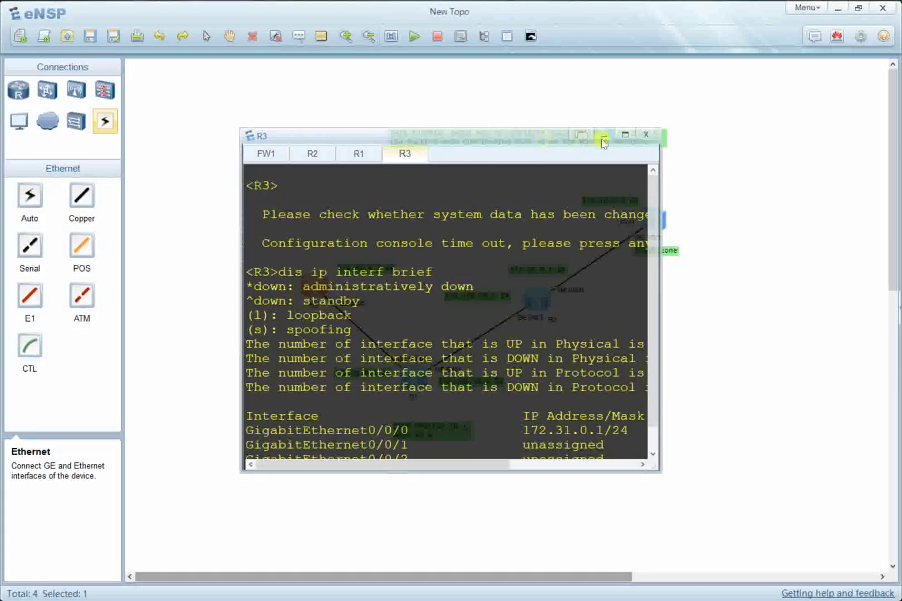
click(619, 133)
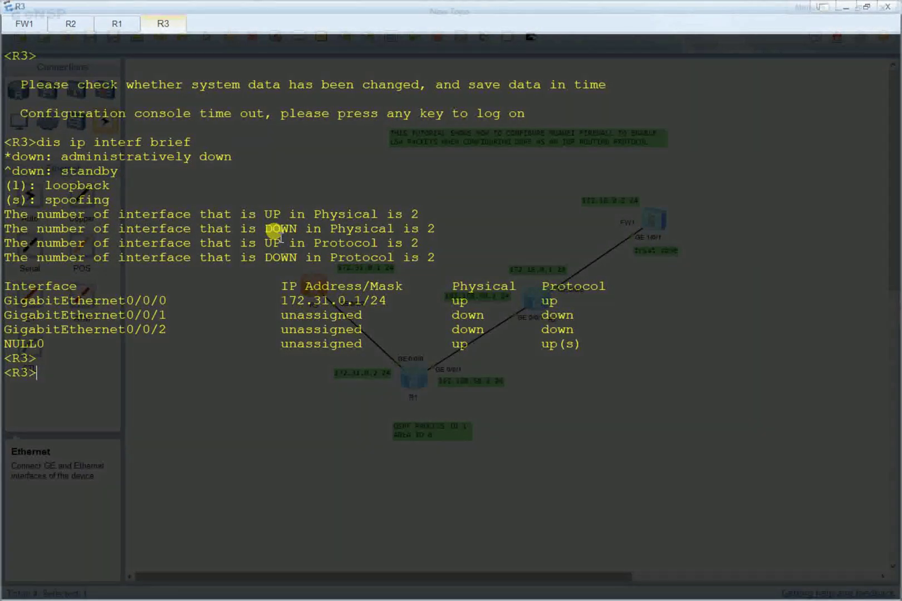
text(sys)
key(Return)
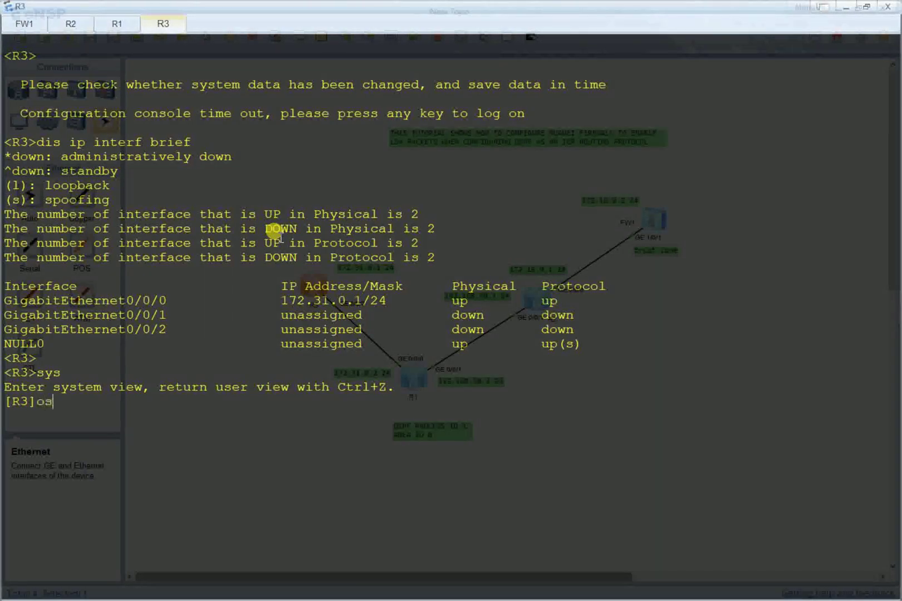
Enter OSPF process 1 on R3 with "ospf 1" and run "dis this" to check its area and advertised networks
text(os)
key(Tab)
text(1)
key(Return)
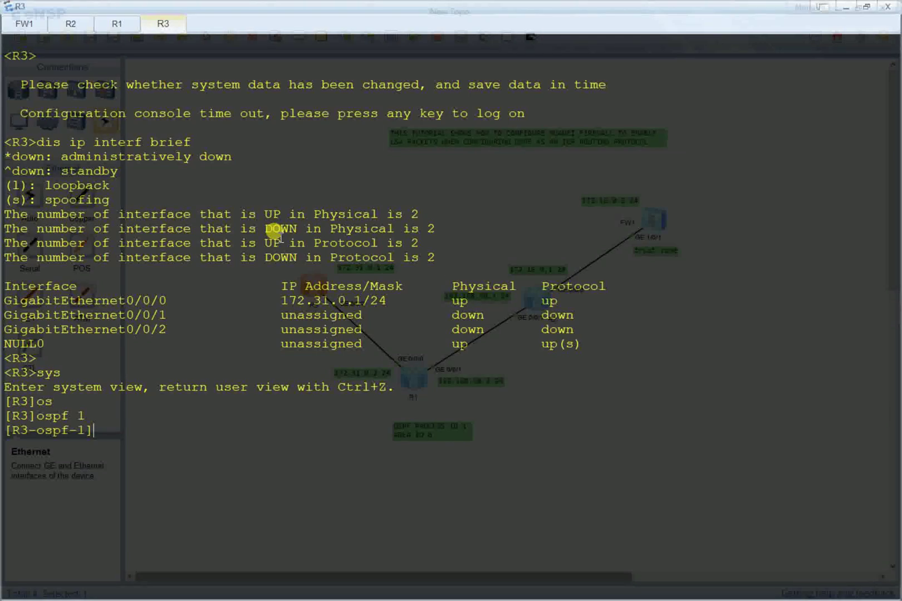
text(dis this)
key(Return)
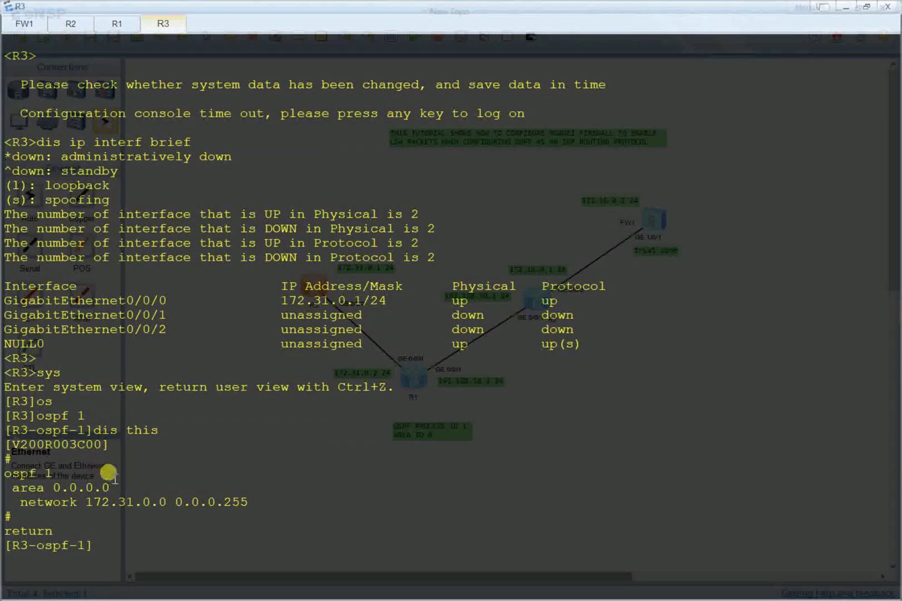
drag(12, 487, 82, 490)
click(137, 464)
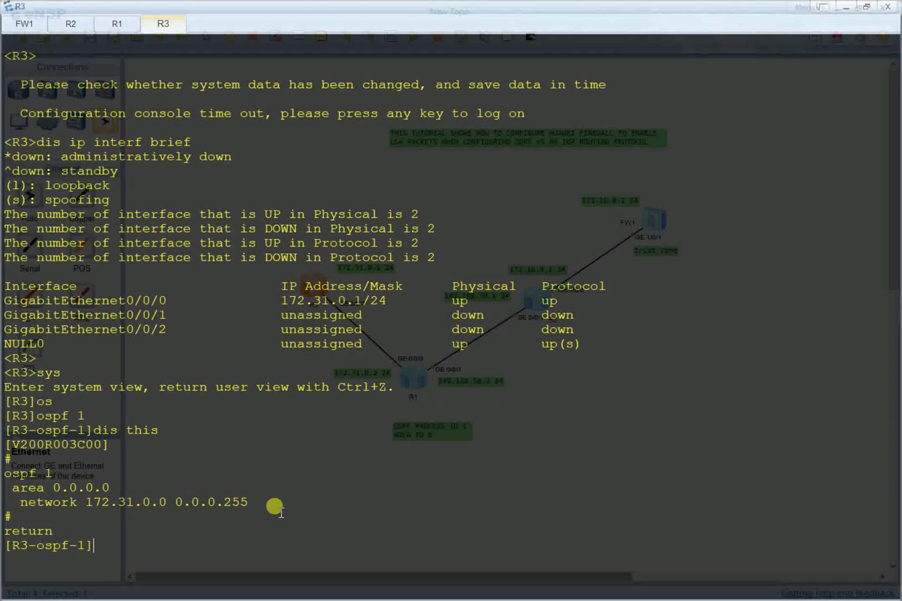
Return to the topology and move the "172.31.0.1 24" label down, closer to R3's GE 0/0/0 interface
key(alt+Tab)
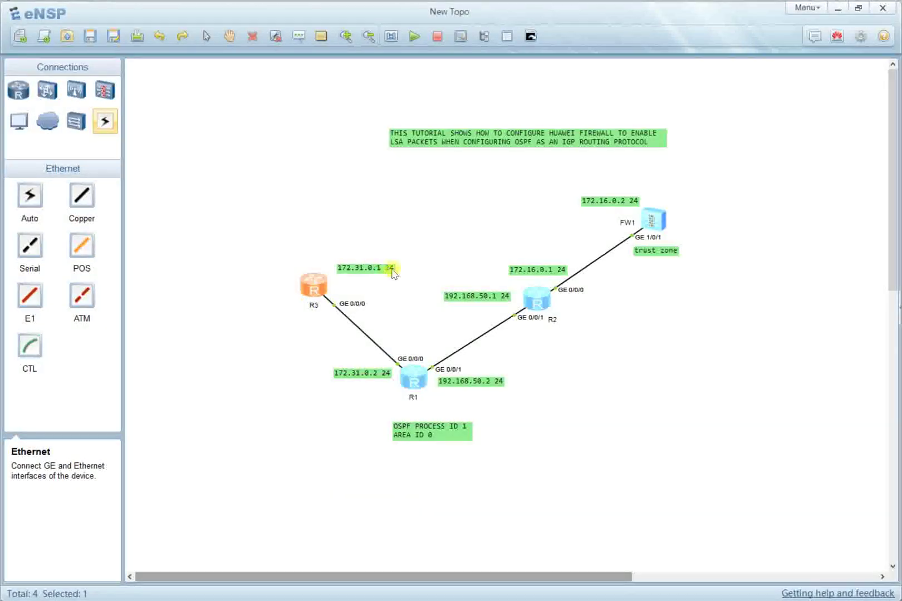
drag(389, 269, 389, 284)
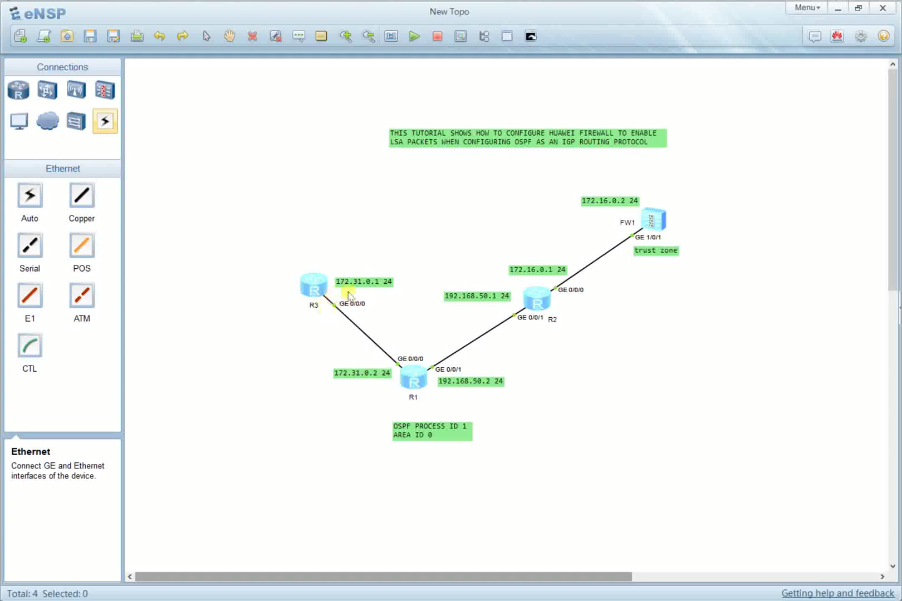
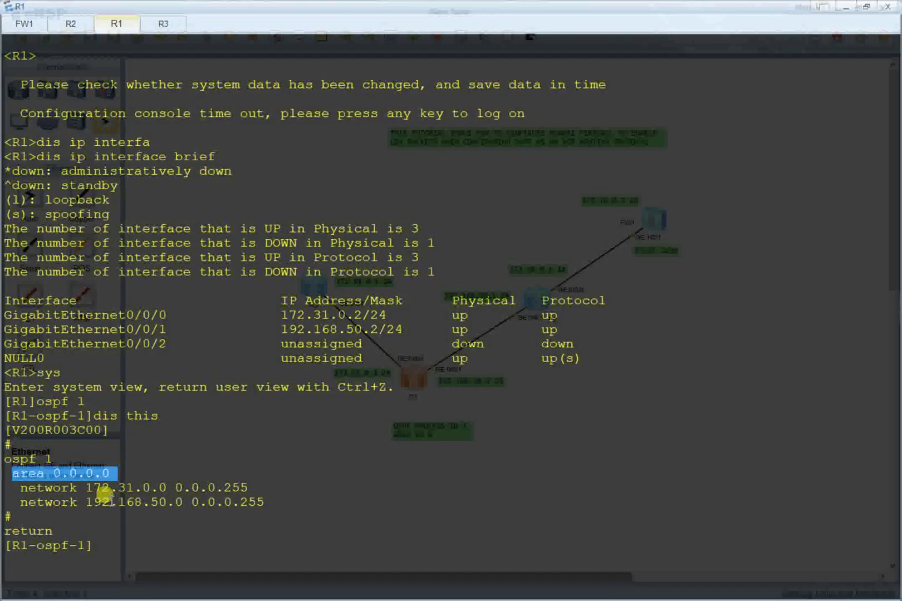
Return to the topology, open R2's console at full size and enter system view with "sys"
key(alt+Tab)
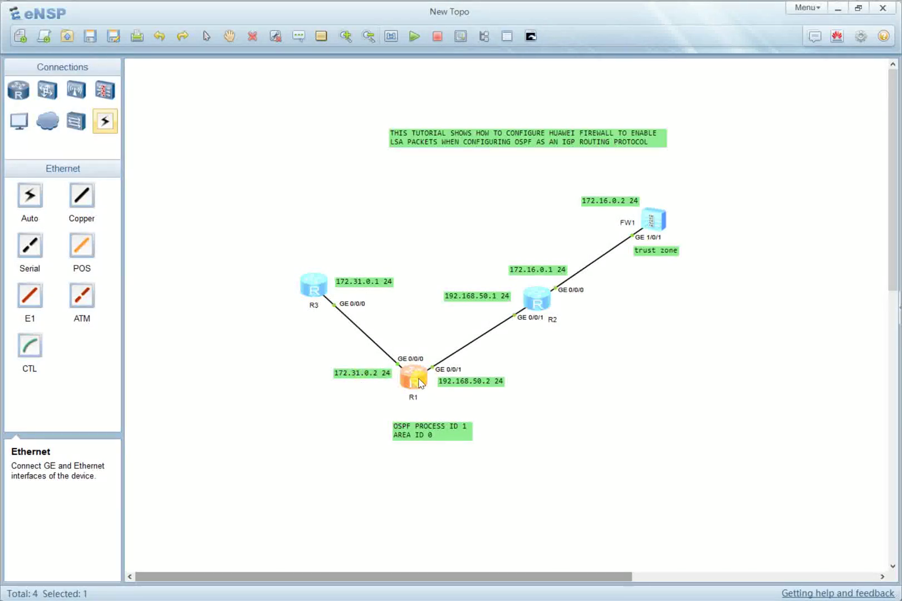
double_click(537, 300)
click(621, 137)
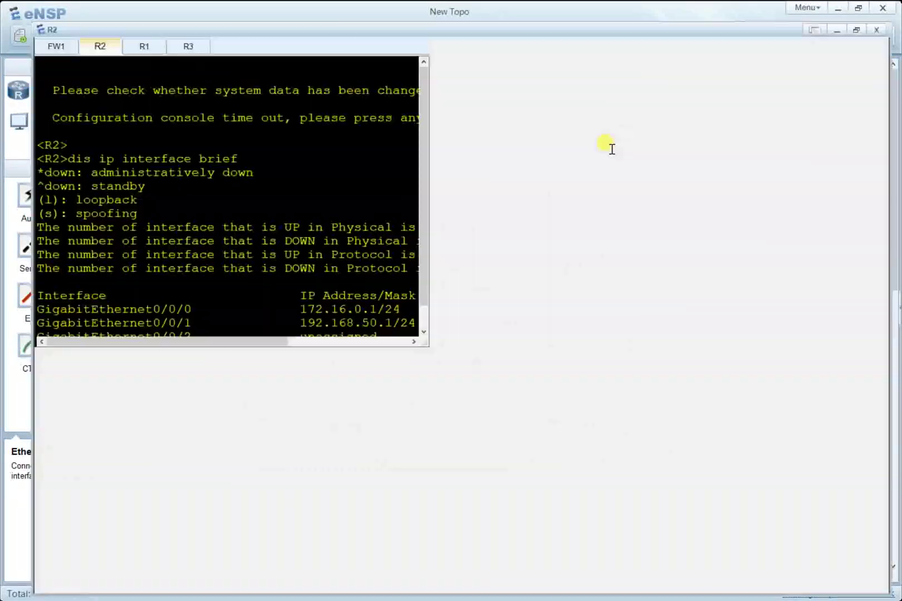
key(Return)
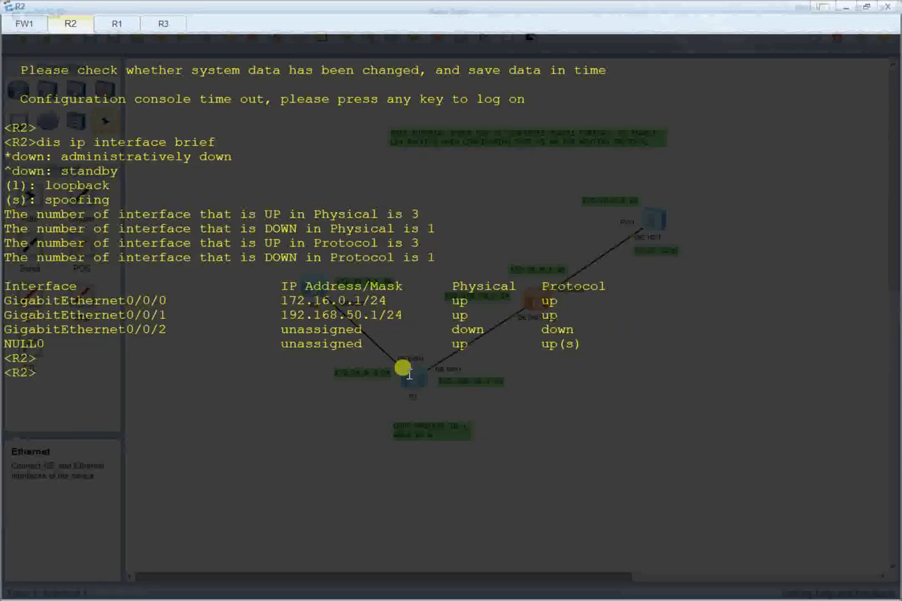
text(sys)
key(Return)
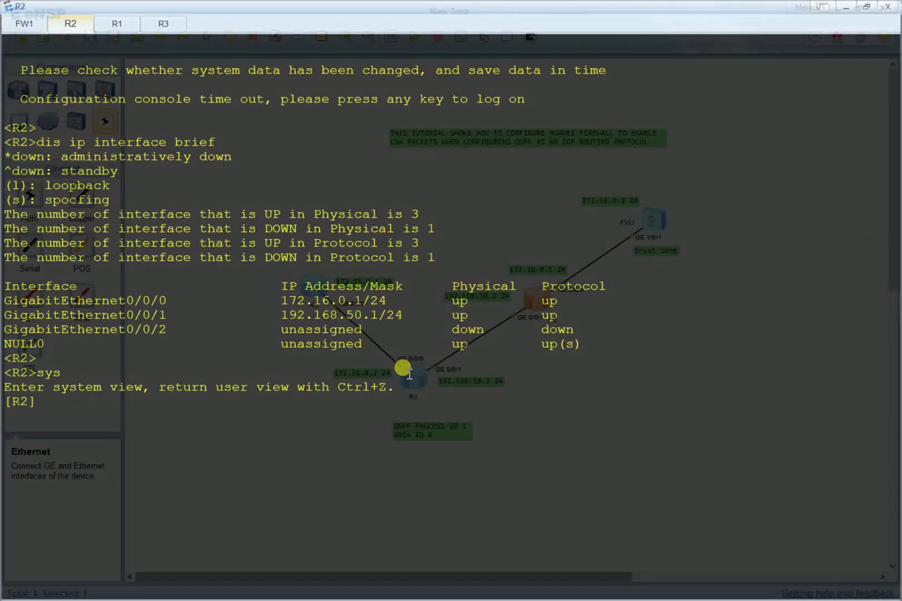
Enter OSPF process 1 on R2 and run "dis this" to check the area and its network statements
text(ospf 1)
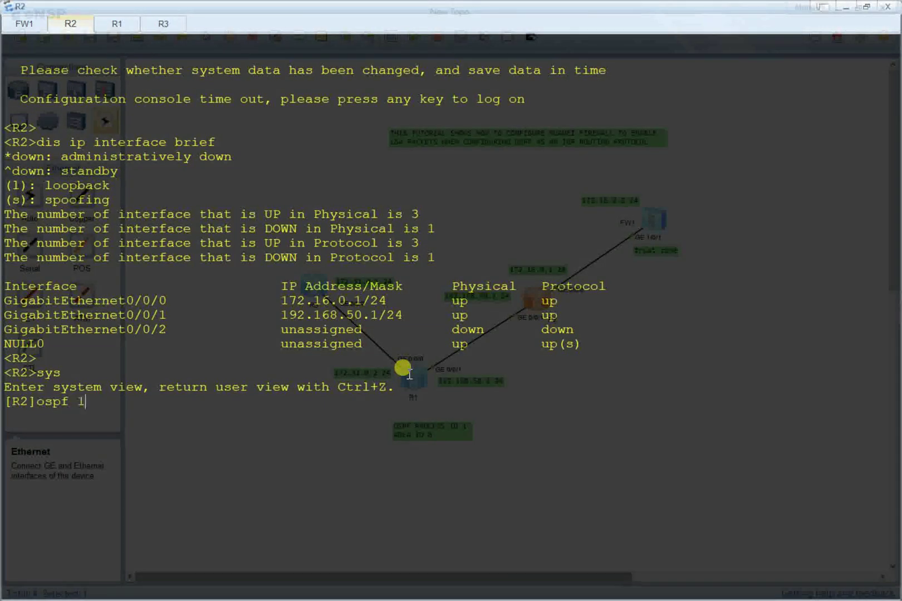
key(Return)
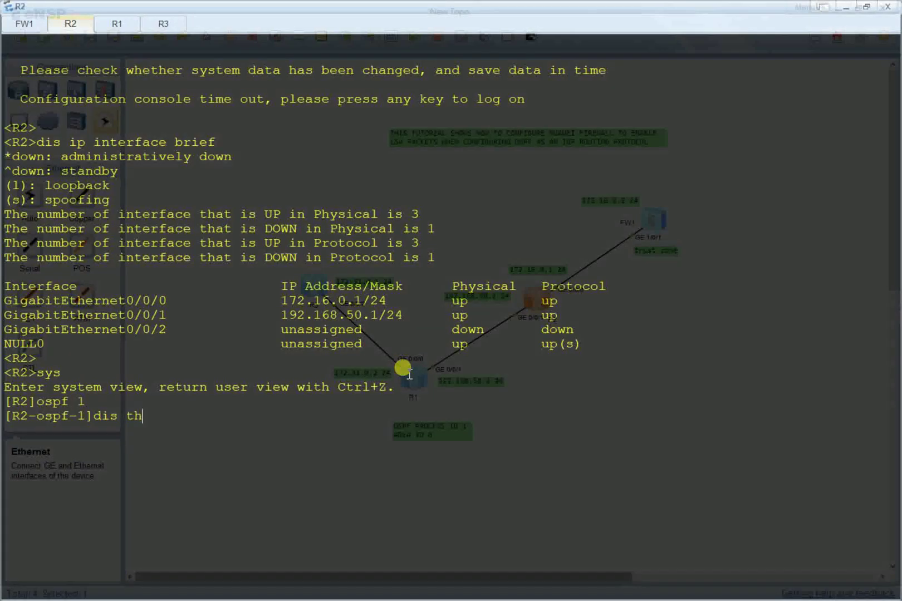
key(Return)
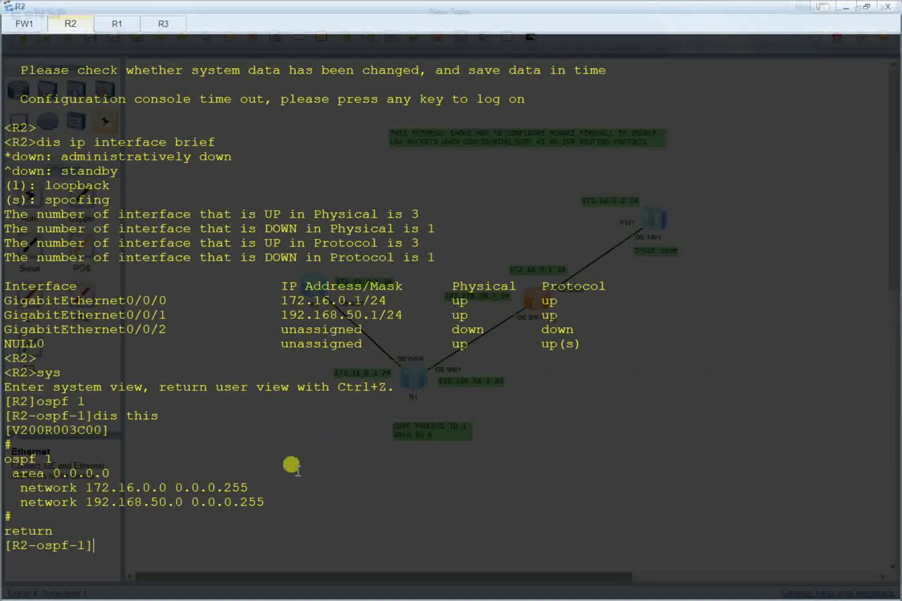
drag(260, 509, 24, 483)
click(48, 495)
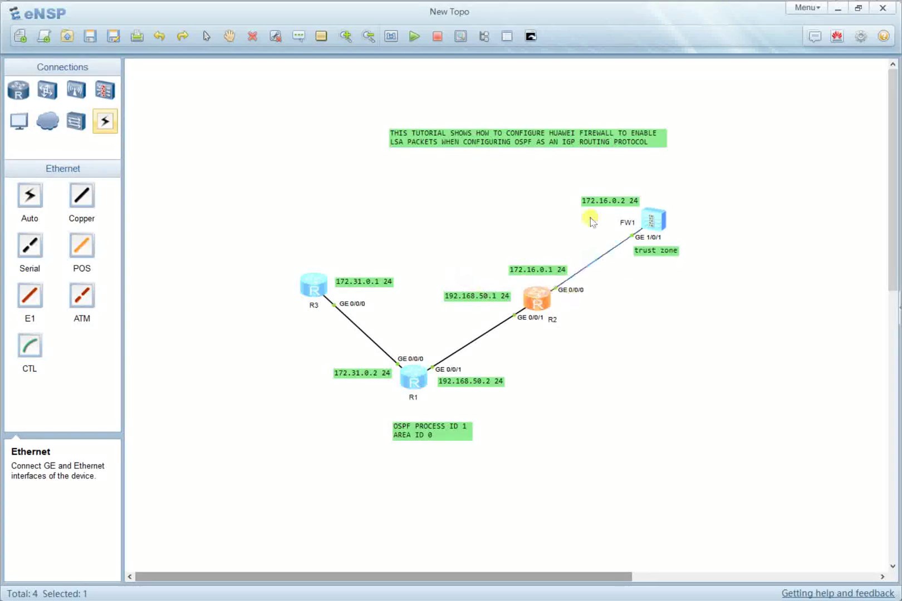
Open FW1's console at full size from the topology and try the "ospf 1" command in user view
double_click(655, 221)
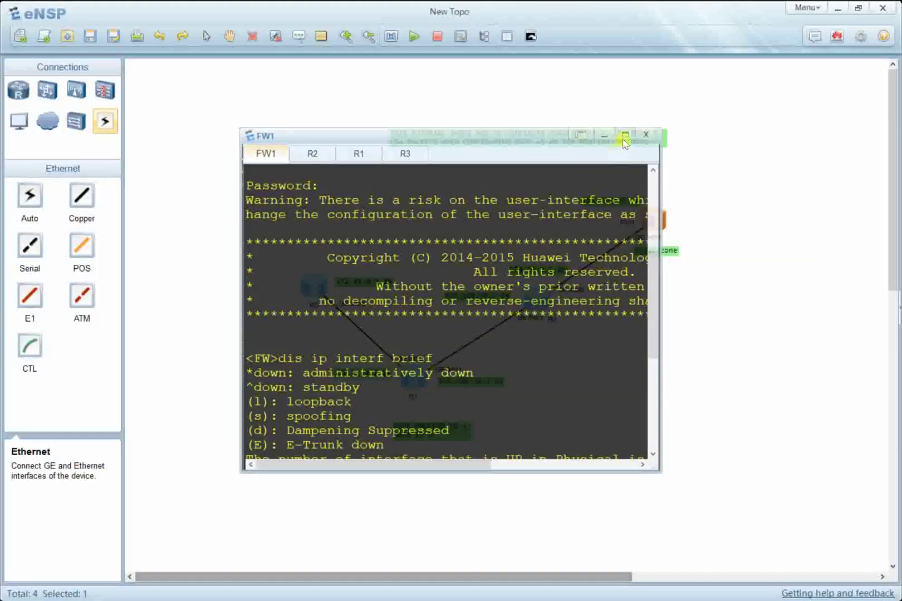
double_click(620, 137)
key(Return)
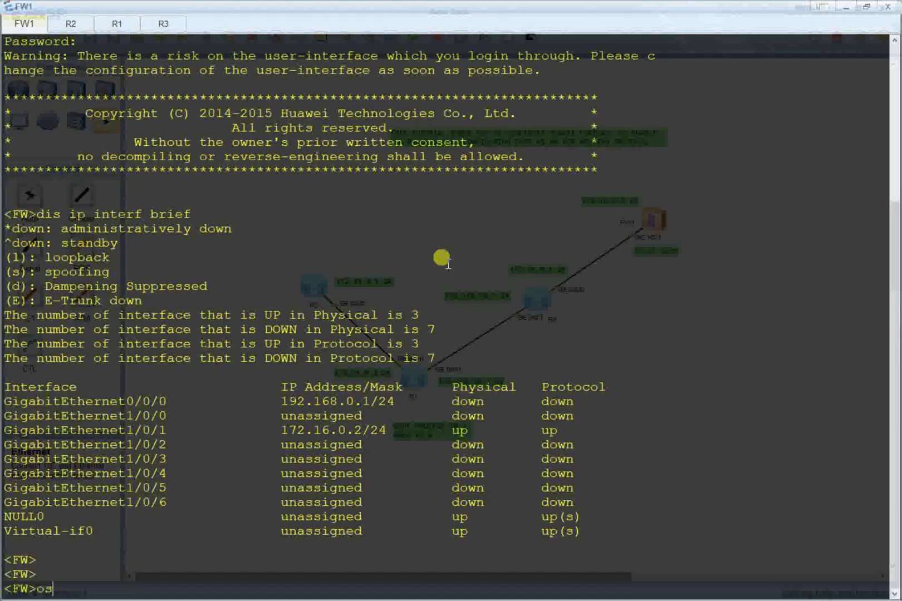
key(Return)
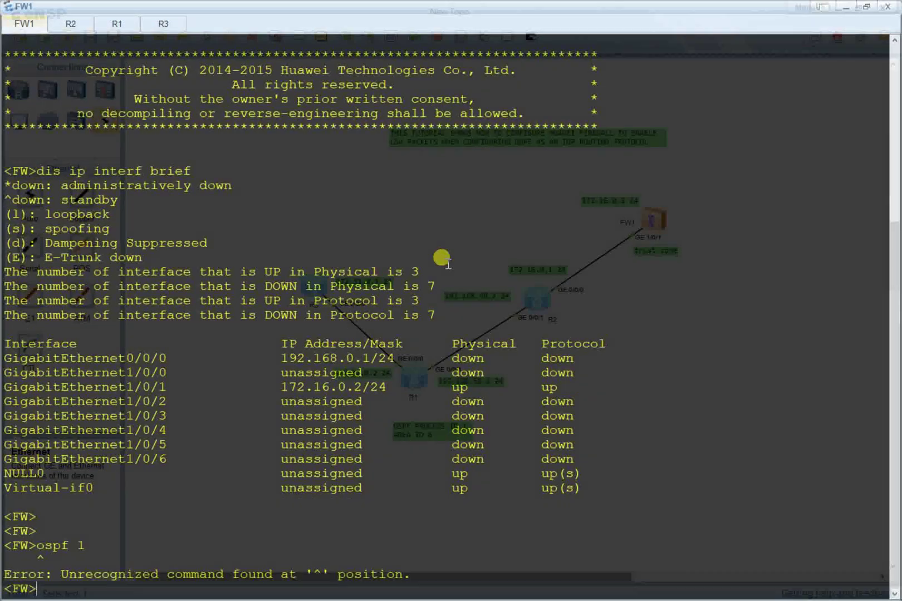
Replace the recalled command on FW1 with "sys" to enter system view
key(Up)
key(BackSpace)
key(BackSpace)
key(BackSpace)
key(BackSpace)
text(sys)
key(Return)
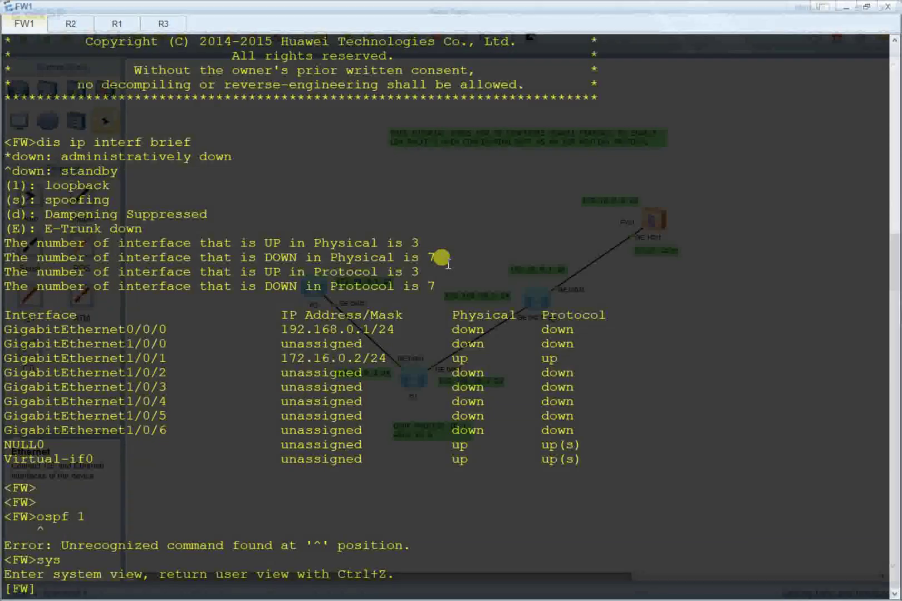
Enter OSPF process 1 on FW1 with "ospf 1" and run "dis this" to check its area and network statement
text(ospf 1)
key(Return)
key(Return)
key(Return)
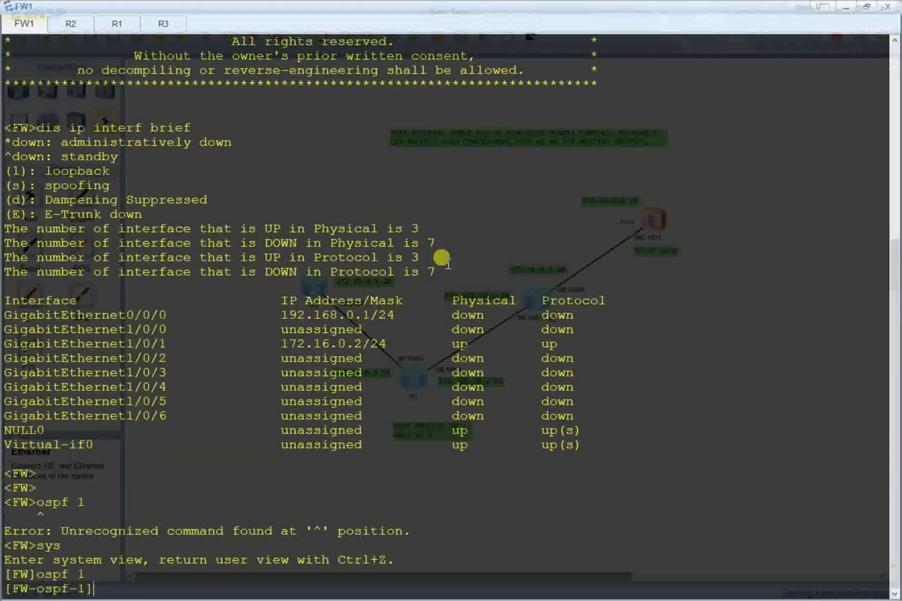
text(di)
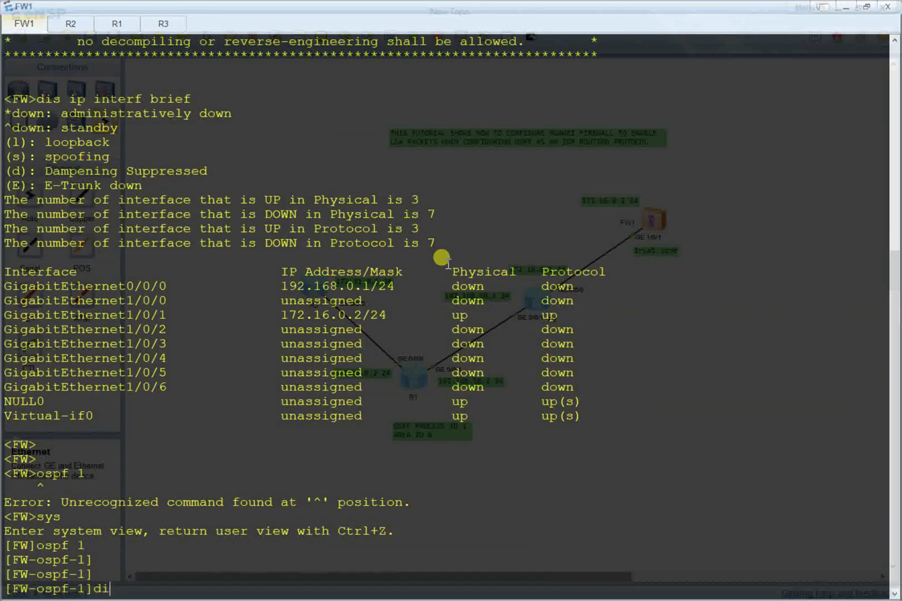
text(s this)
key(Return)
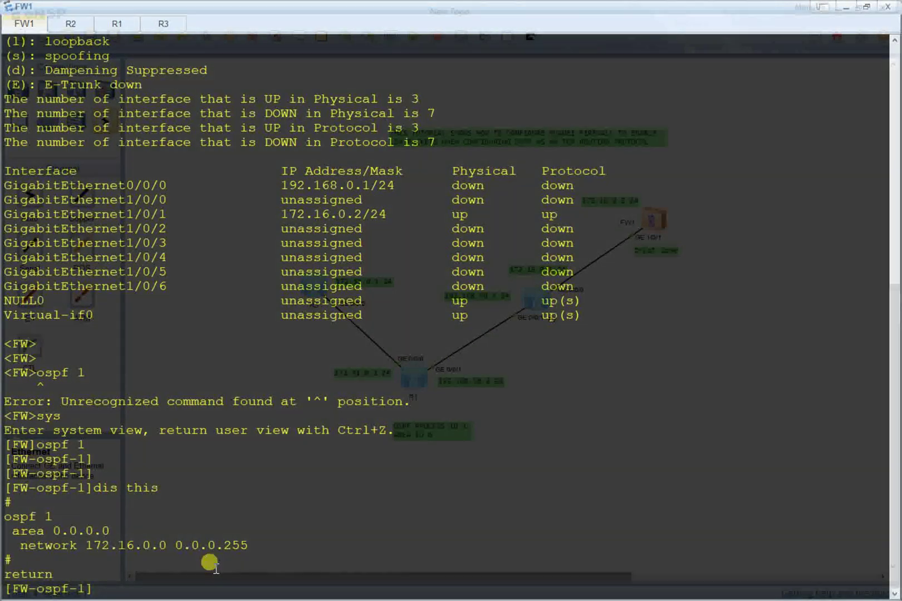
drag(253, 545, 21, 525)
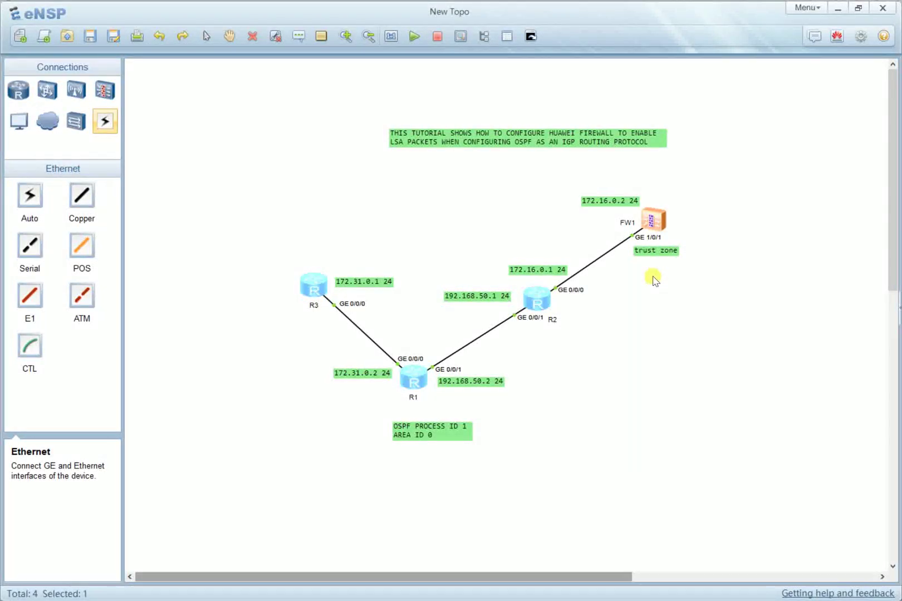
Move the "172.16.0.2 24" label closer to FW1's link and place the FW1 name label above the firewall
click(640, 244)
drag(622, 200, 614, 216)
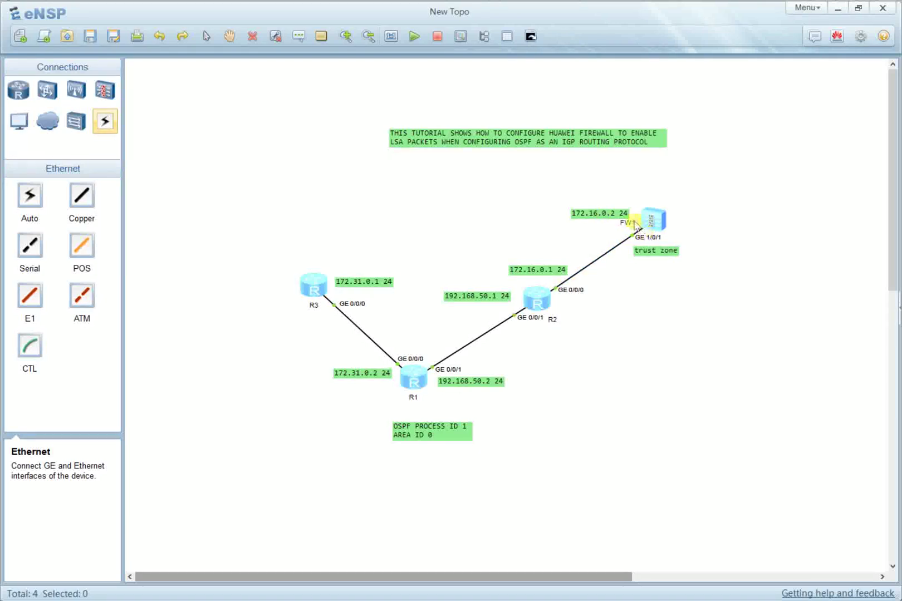
mouse_move(639, 223)
mouse_down()
mouse_move(649, 193)
mouse_move(616, 227)
mouse_move(643, 216)
mouse_up()
Switch to the Notepad roadmap to check the items for the firewall, then return to the topology
key(alt+Tab)
key(alt+Tab)
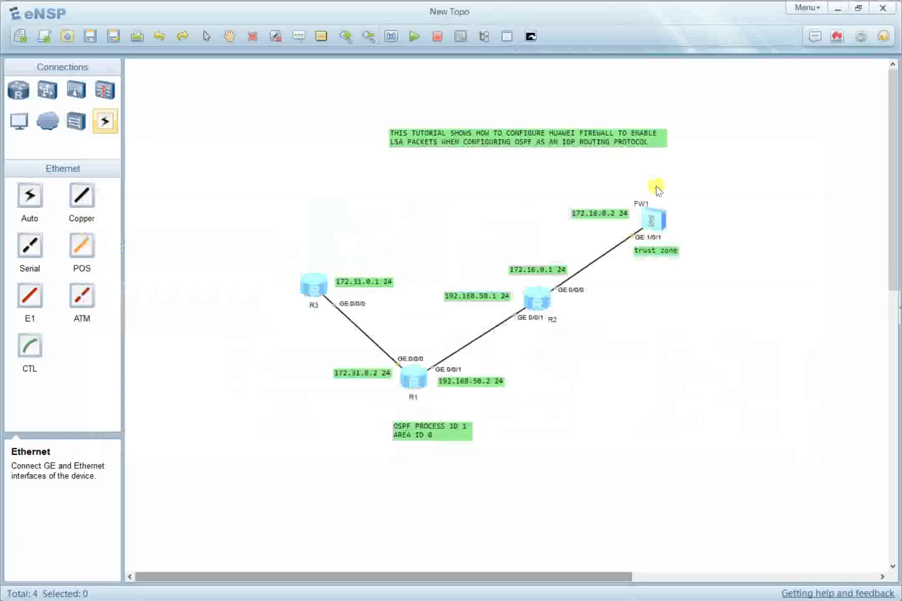
key(alt+Tab)
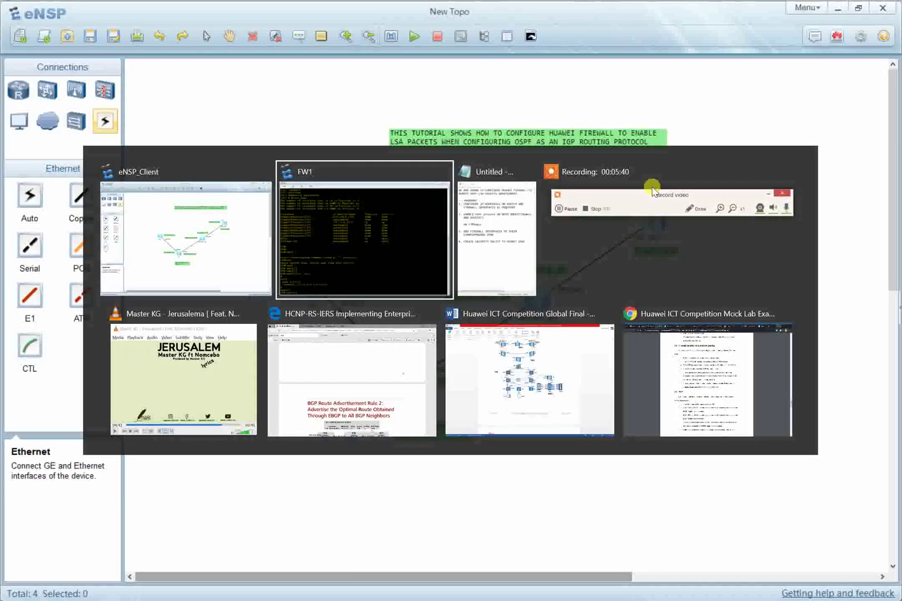
key(alt+Tab)
click(158, 245)
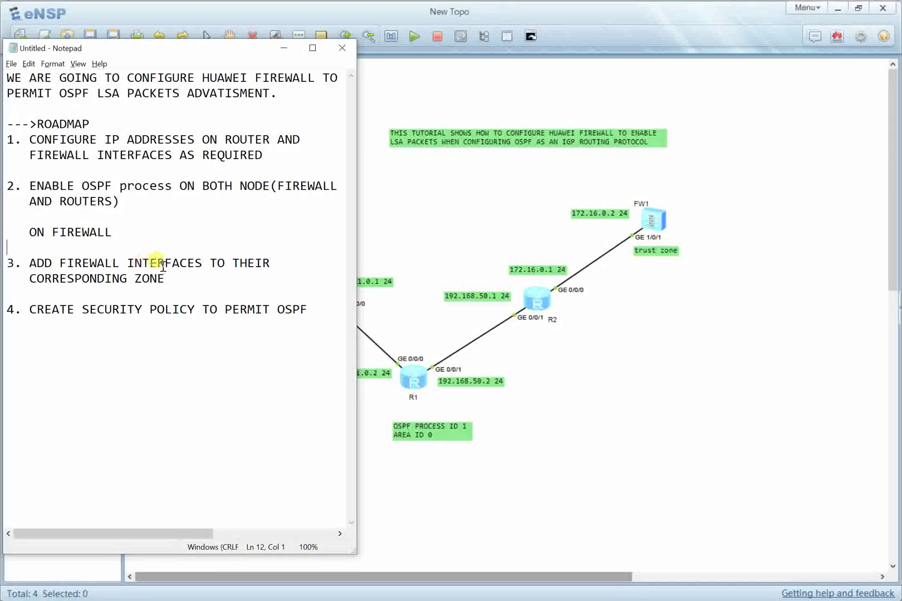
key(alt+Tab)
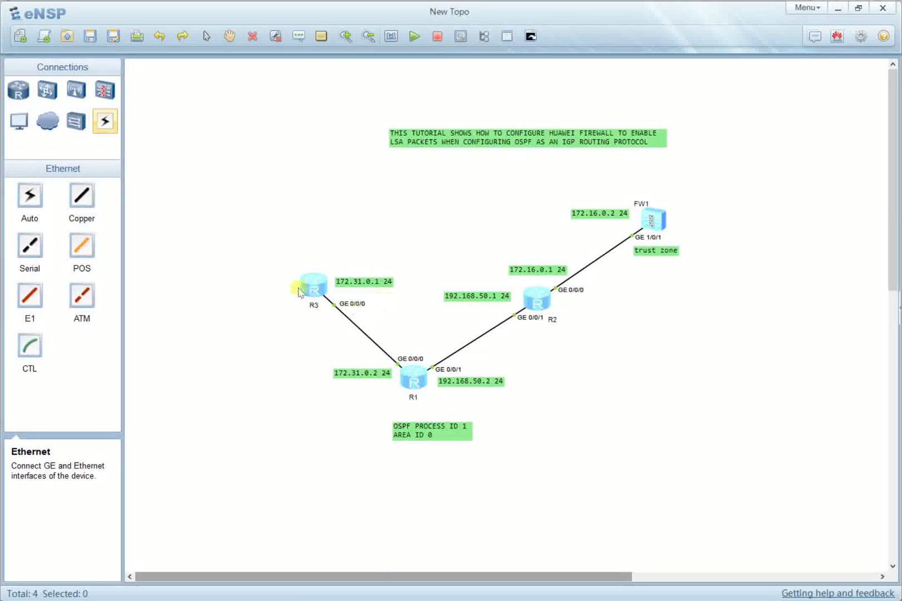
drag(288, 257, 595, 406)
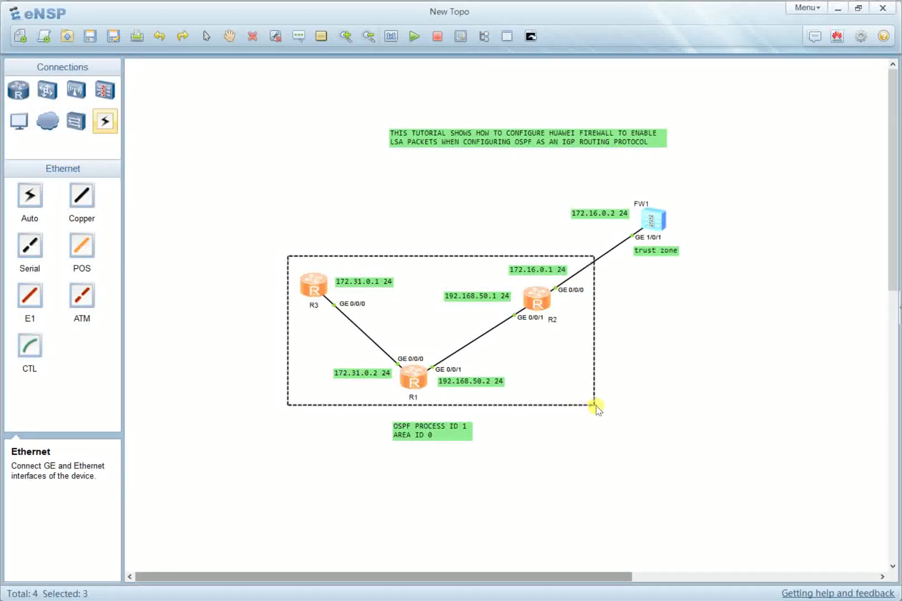
click(549, 378)
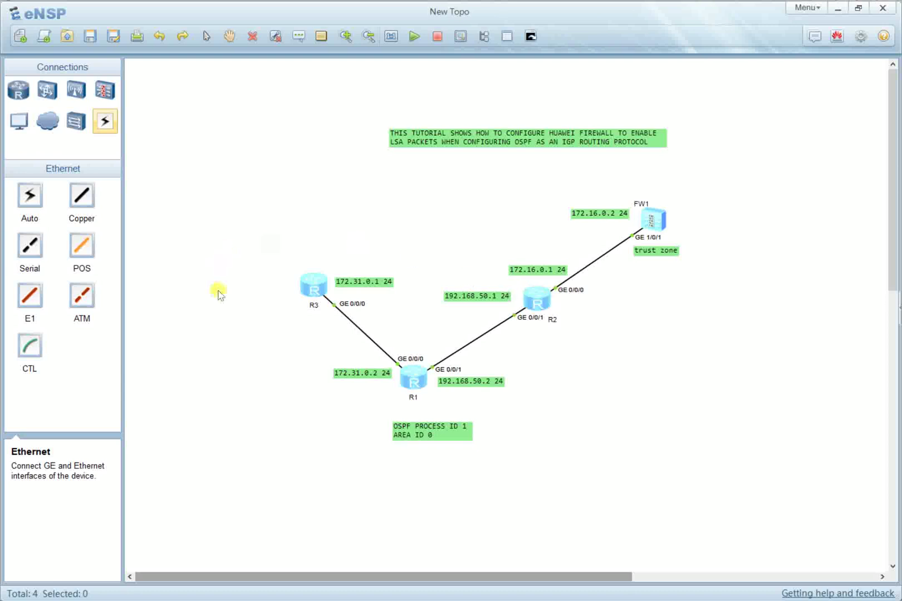
Reopen R3's console at full size and quit from the OSPF and system views back to user view
double_click(314, 287)
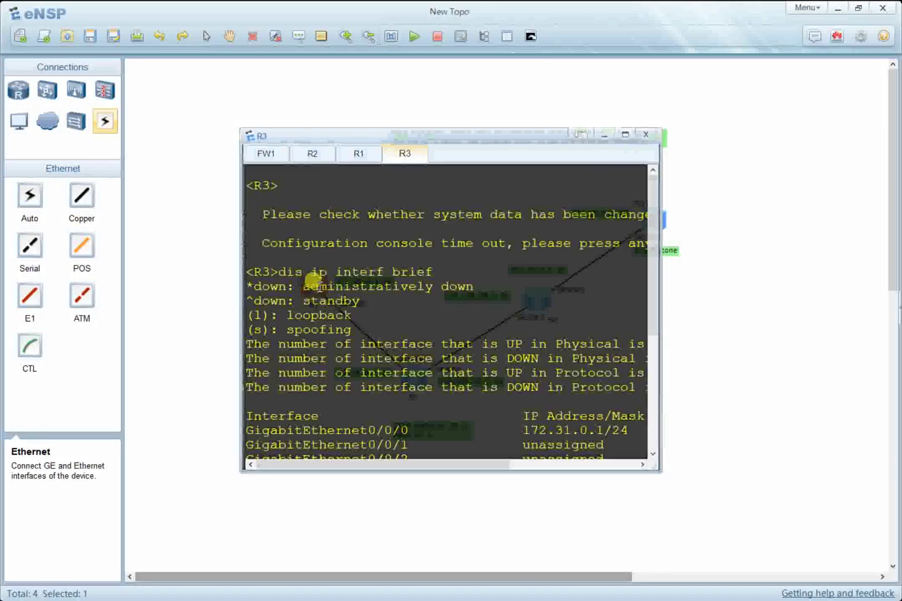
click(623, 135)
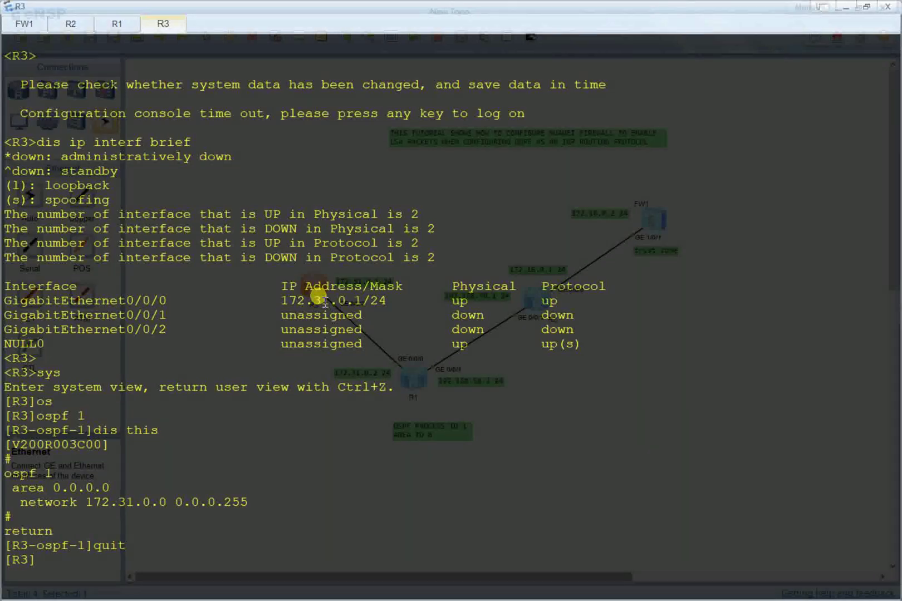
text(q)
key(Return)
key(Return)
Run "dis ip routing-table" on R3 and examine the listed destinations and their protocols
text(dis ip)
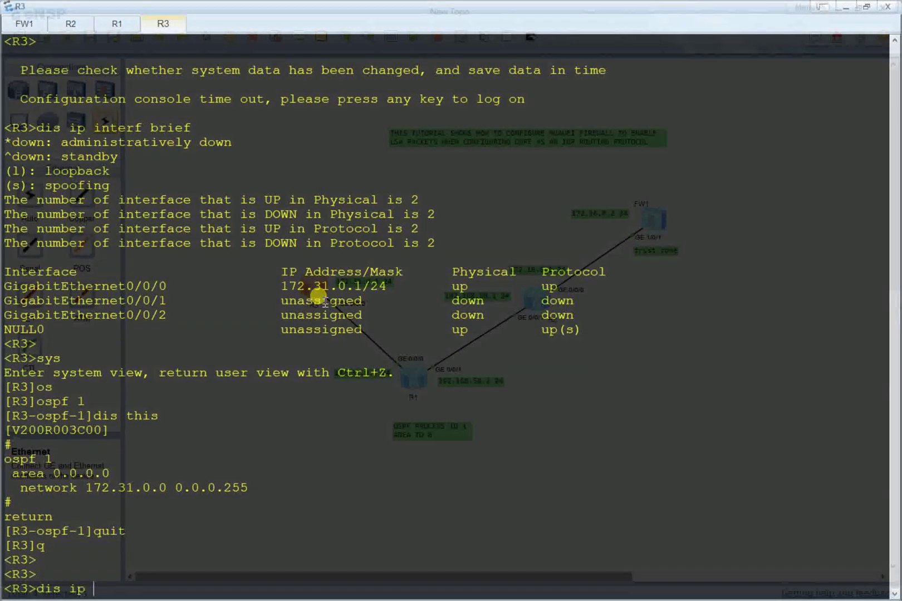
text( r)
key(Tab)
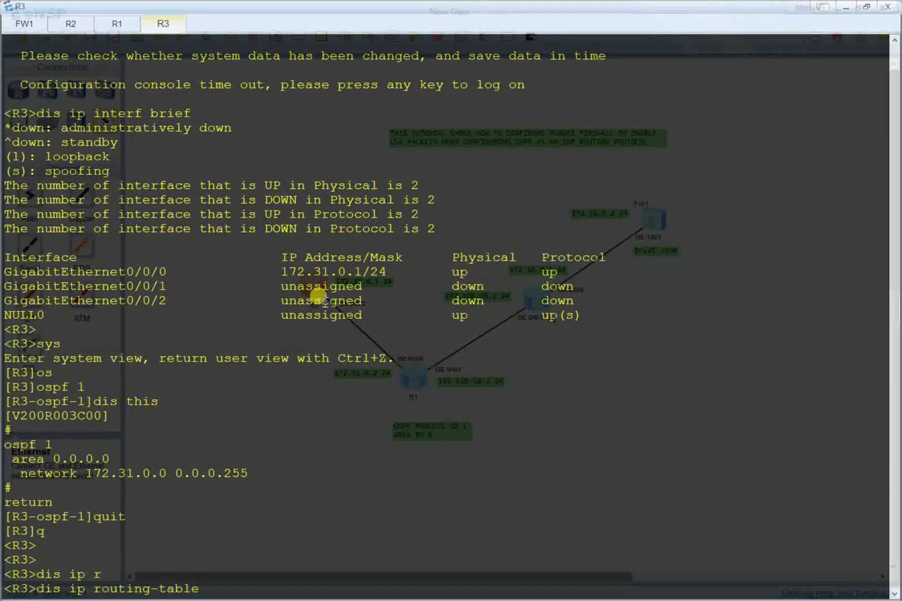
key(Return)
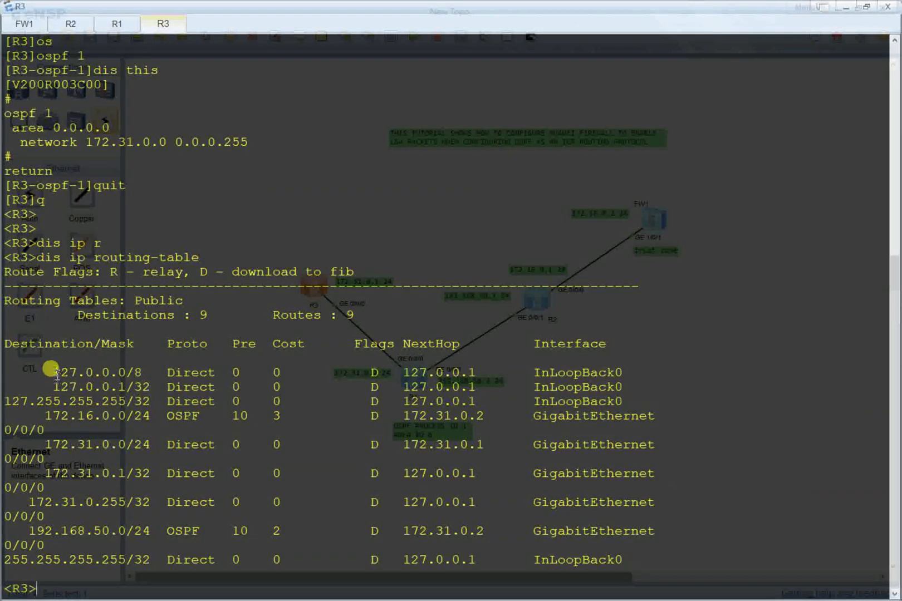
drag(53, 371, 178, 372)
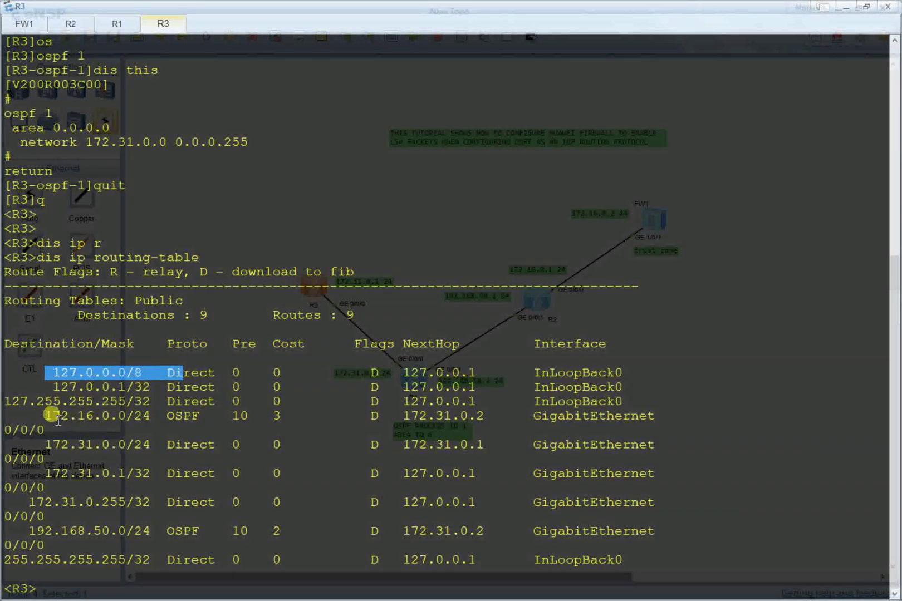
Examine the 172.16.0.0/24 entry in R3's routing table, highlighting its destination and its protocol
click(38, 408)
drag(38, 408, 167, 414)
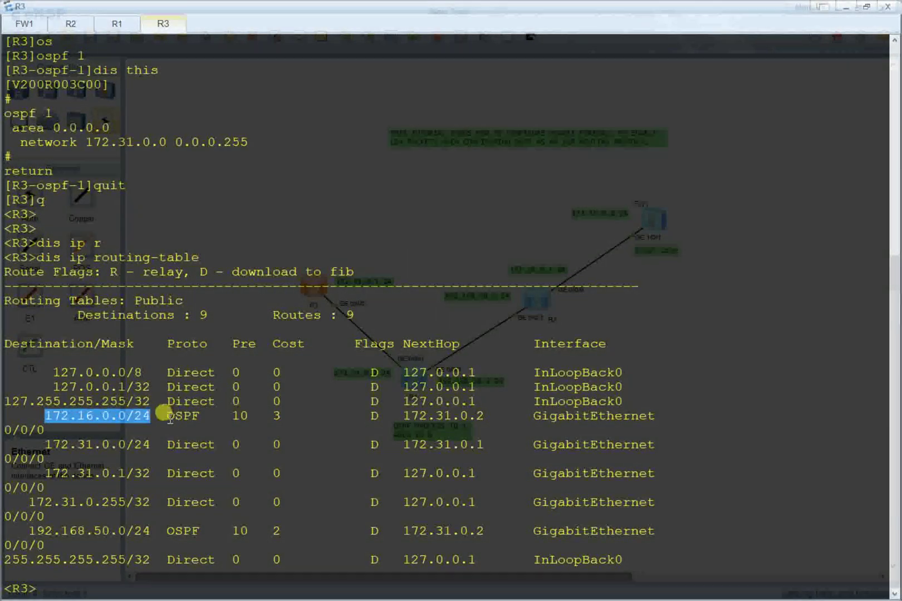
click(166, 413)
double_click(166, 413)
triple_click(191, 415)
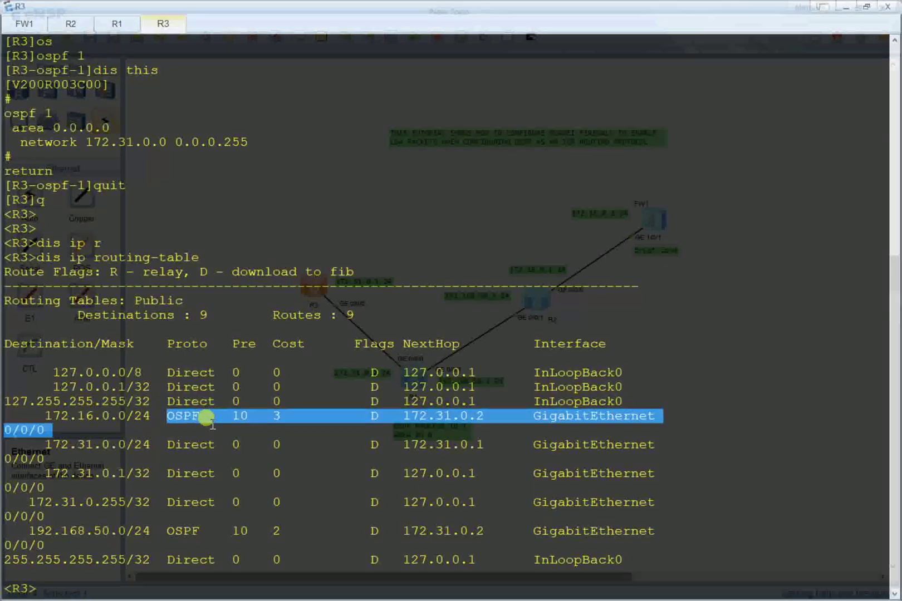
double_click(203, 417)
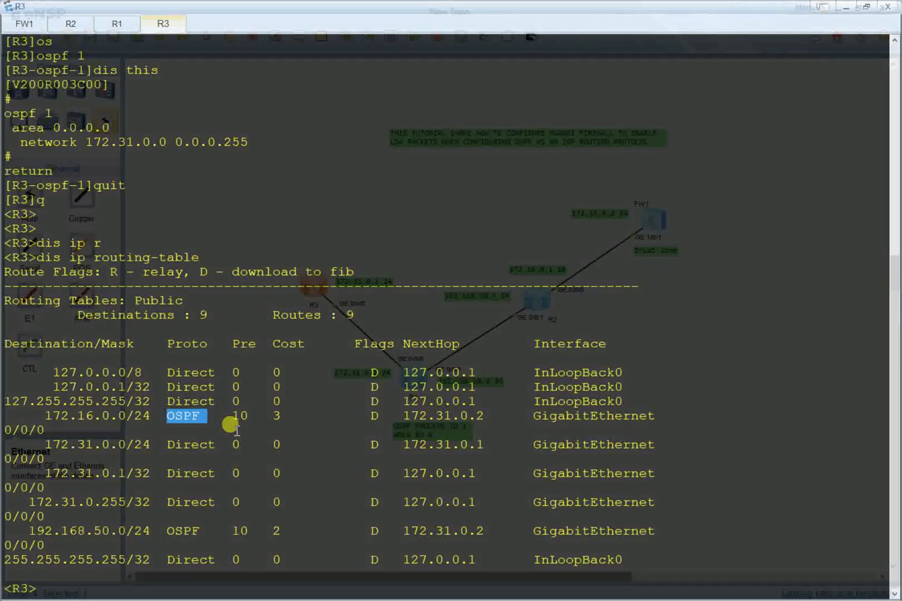
Run "dis ip routing-table protocol ospf" on R3 to list only its OSPF routes
key(Return)
key(Up)
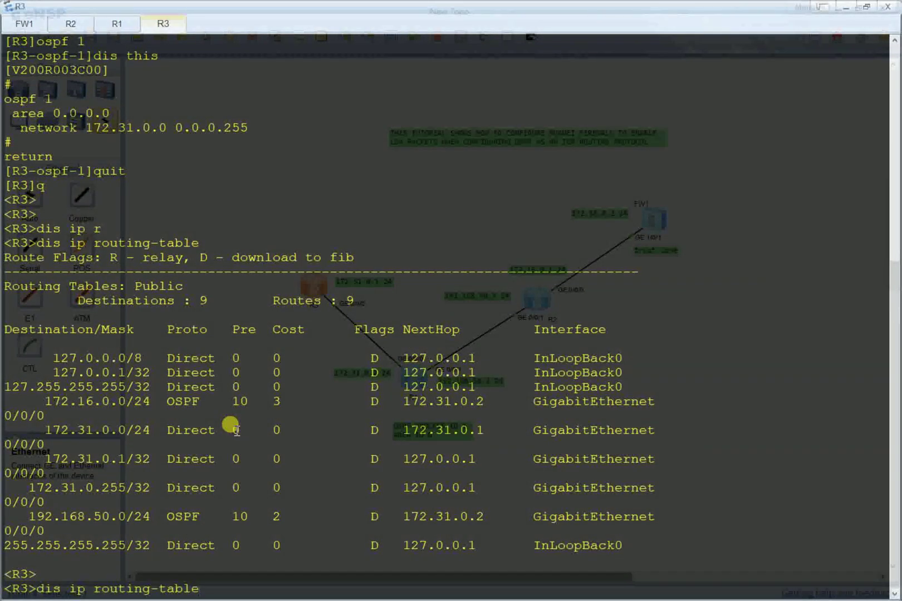
text(pr)
key(Tab)
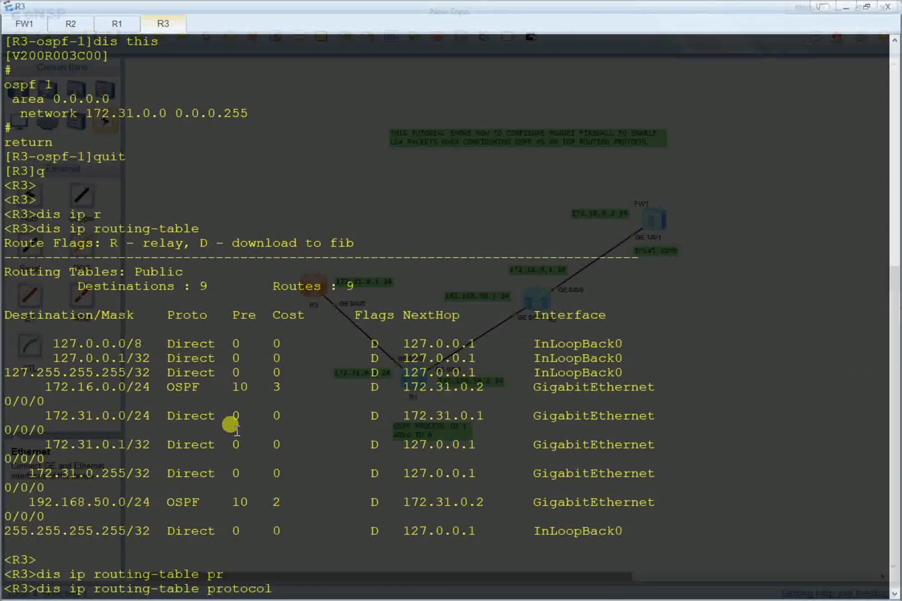
text(ospf)
key(Return)
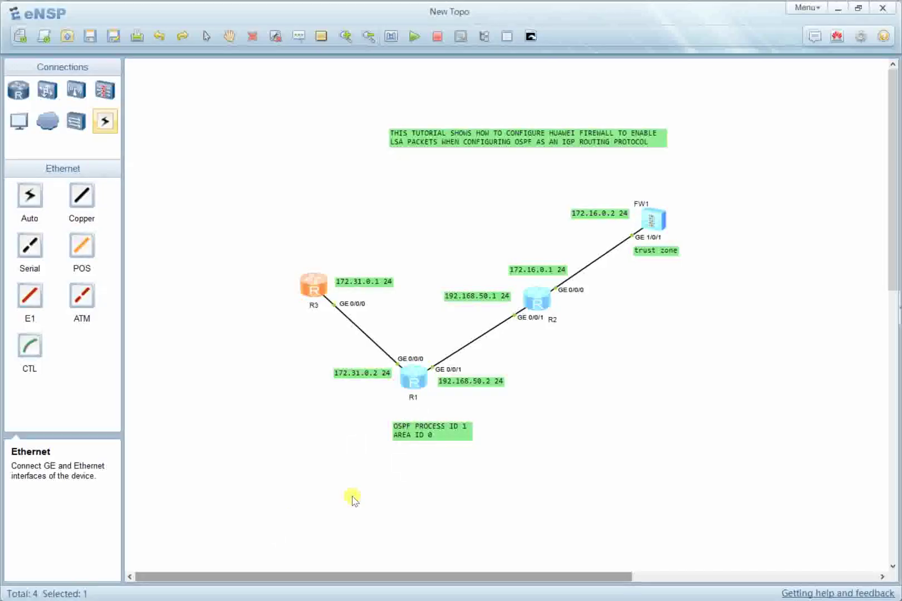
Open R2's console and quit from the OSPF and system views back to user view
double_click(533, 300)
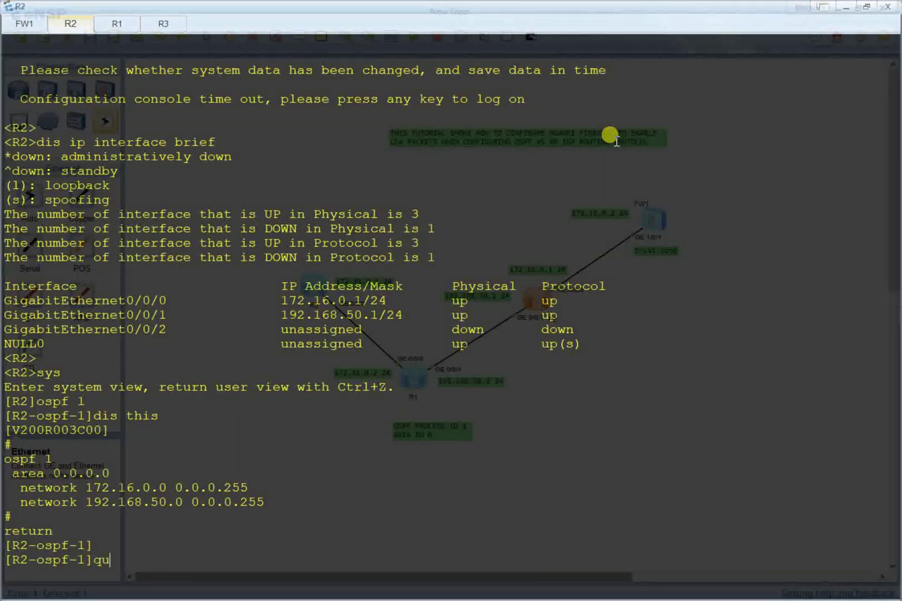
text(t)
key(Return)
text(q)
key(Return)
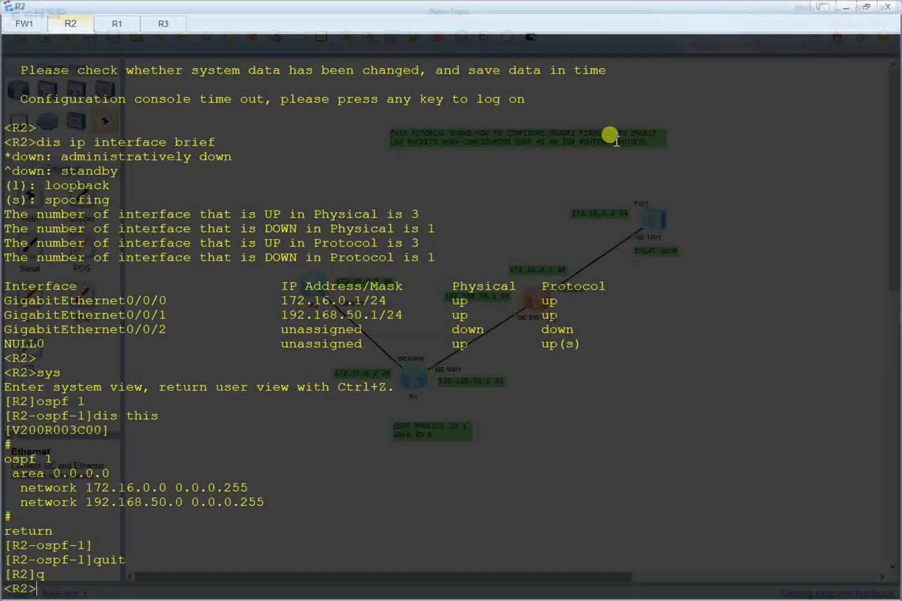
Run "dis ip routing-table protocol ospf" on R2 to list its OSPF-learned routes
text(dis ip ro)
key(Tab)
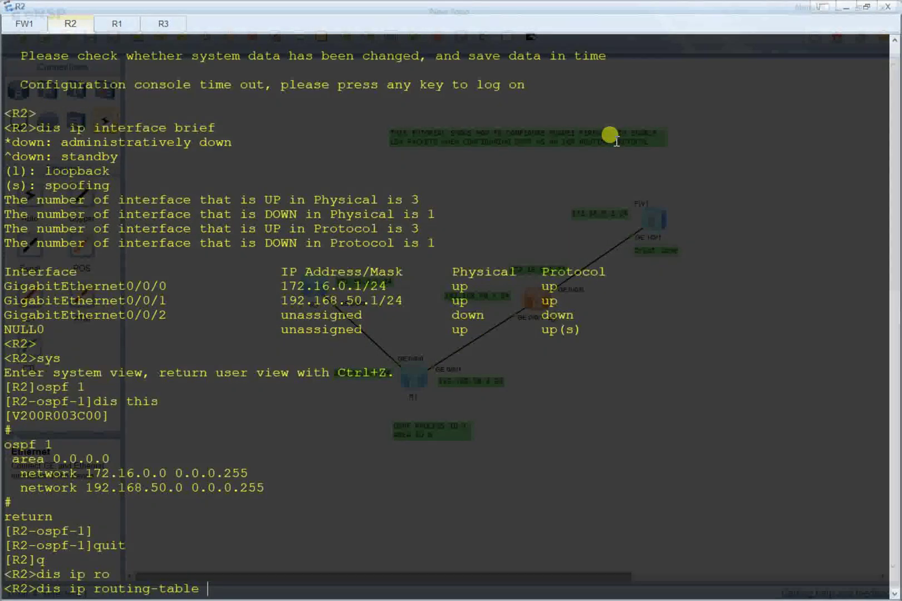
text(pr)
key(Tab)
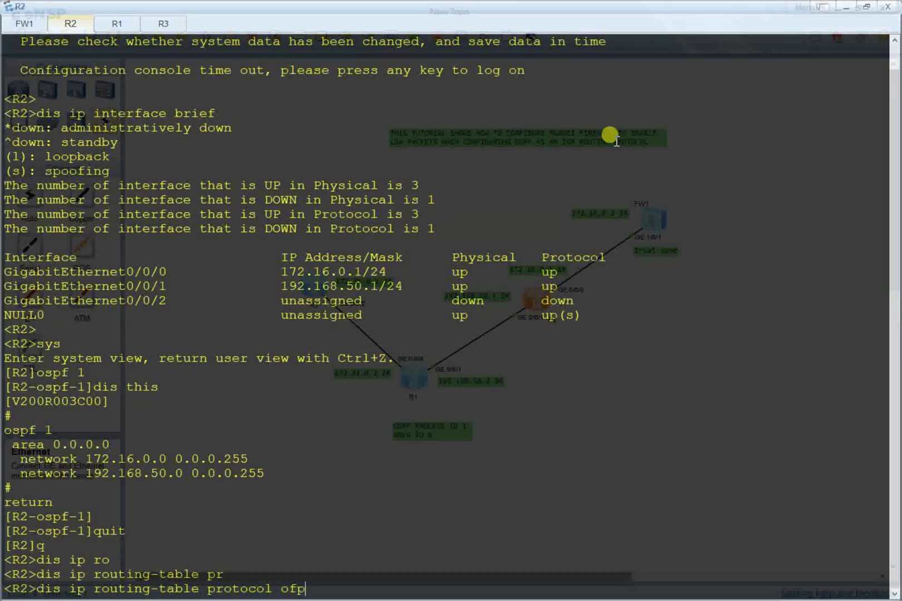
text(ofp)
key(Tab)
key(BackSpace)
key(BackSpace)
key(BackSpace)
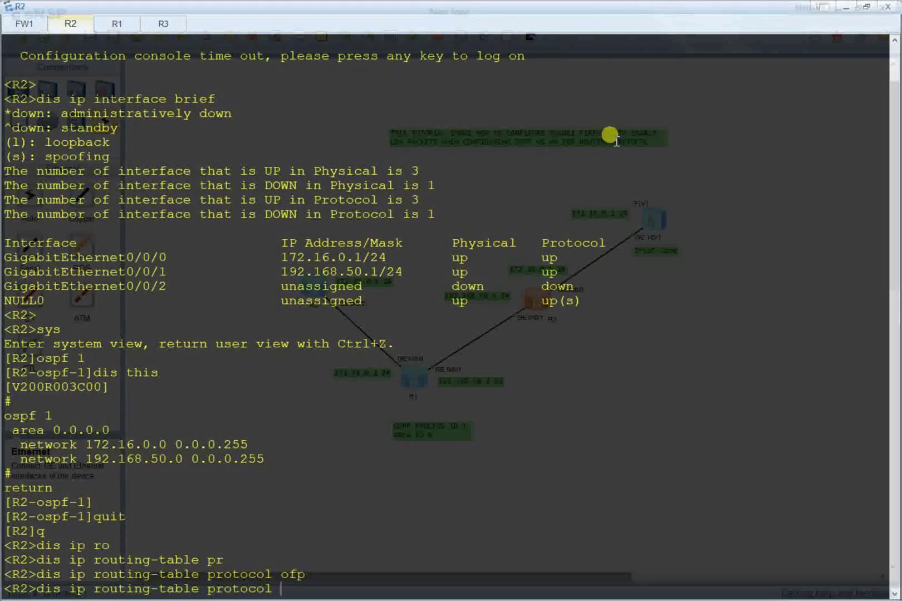
text(osp)
key(Tab)
key(Return)
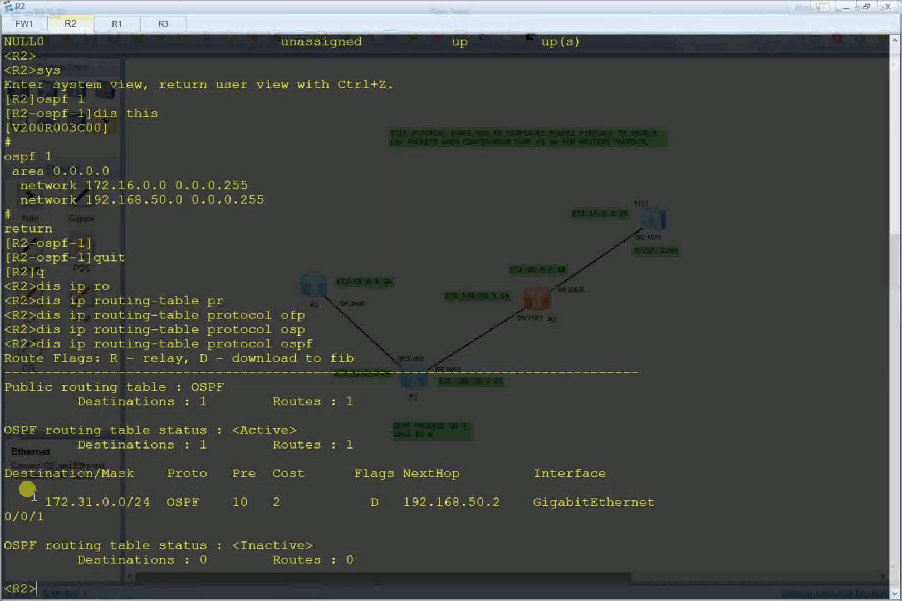
Examine R2's 172.31.0.0/24 OSPF route and its cost, comparing the entry with the path in the topology
drag(38, 501, 285, 503)
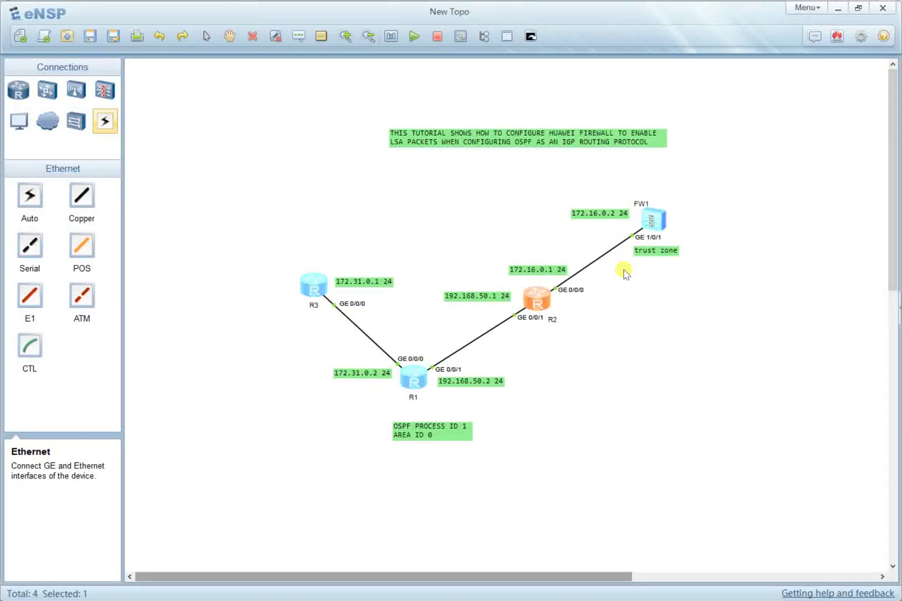
double_click(534, 306)
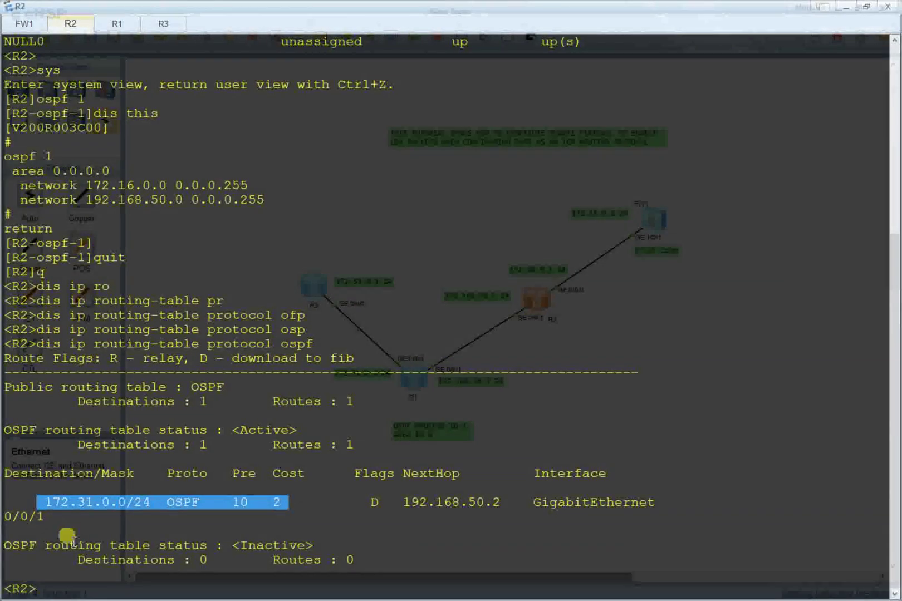
click(258, 505)
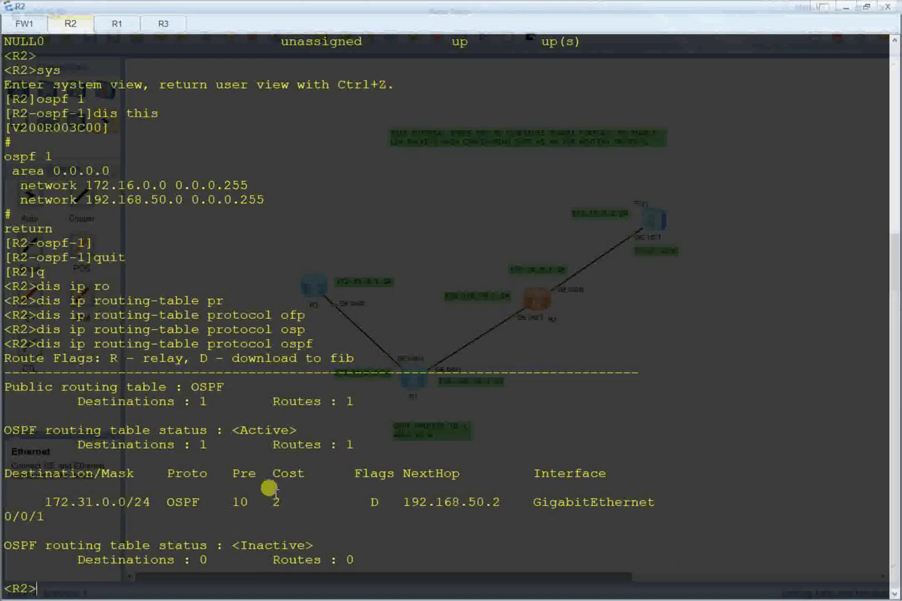
drag(297, 502, 272, 502)
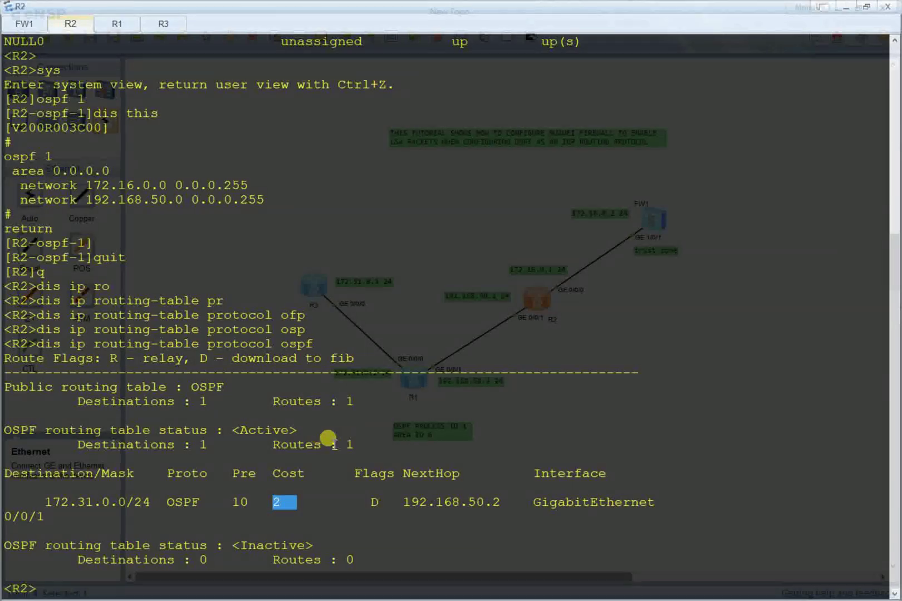
click(356, 425)
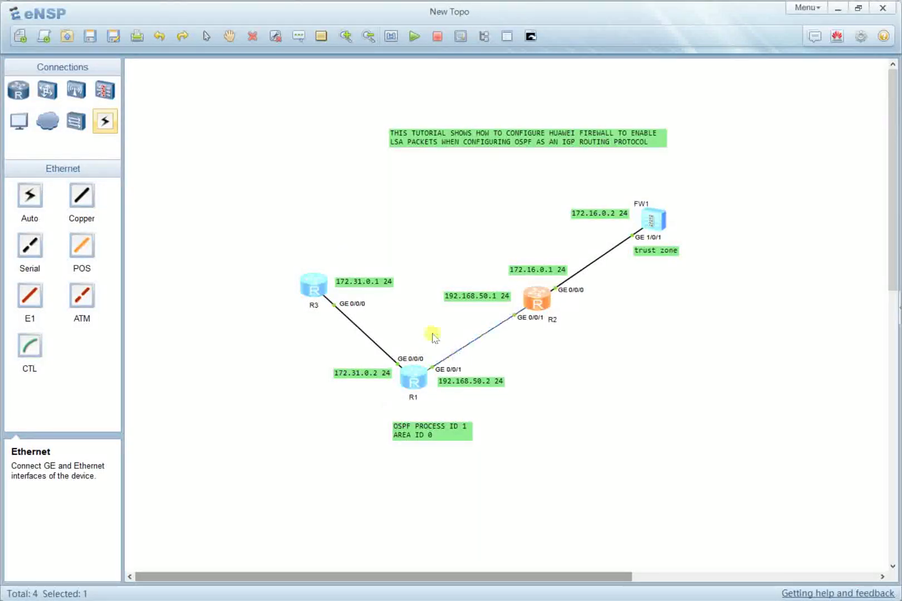
key(alt+Tab)
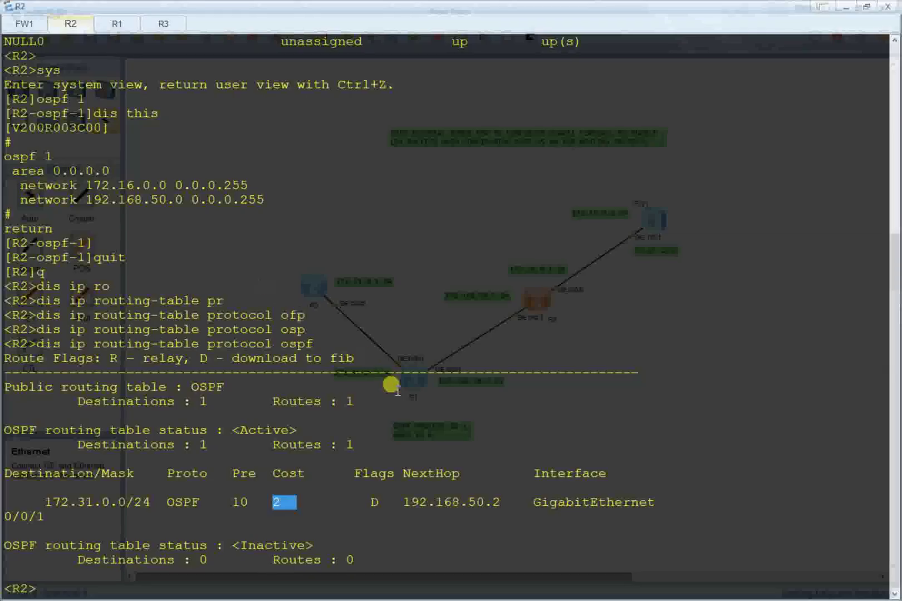
key(alt+Tab)
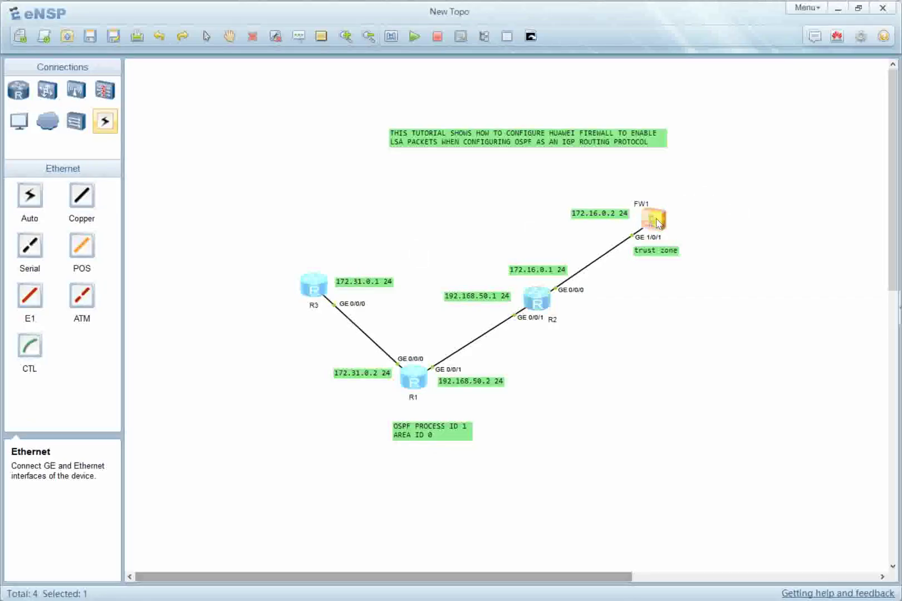
Open FW1's console at full size and quit from the OSPF view to system view
double_click(657, 222)
double_click(627, 133)
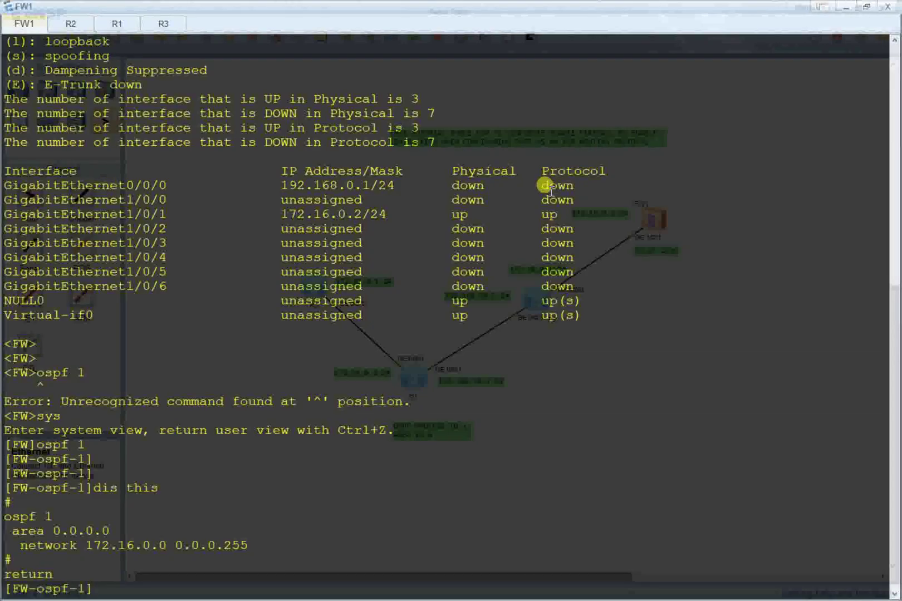
text(quit)
key(Return)
key(Return)
key(Return)
key(Return)
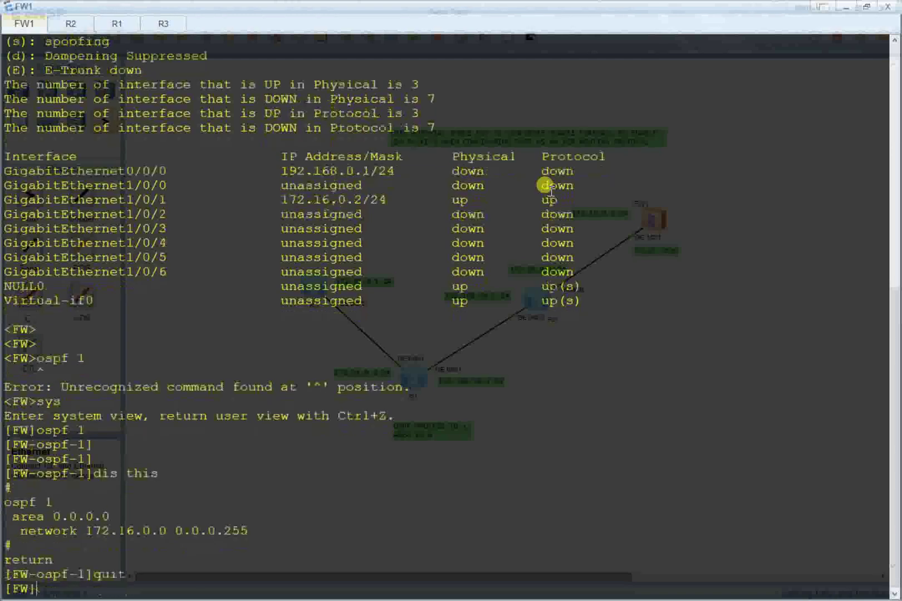
Run "dis ip routing-table protocol ospf" on FW1 to check for OSPF-learned routes
text(dis )
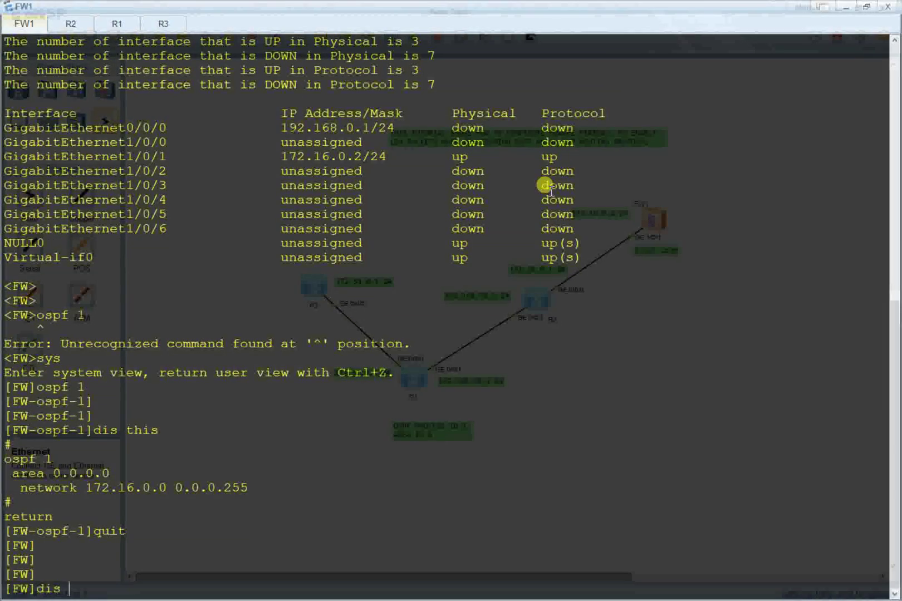
text(ip routi)
key(Tab)
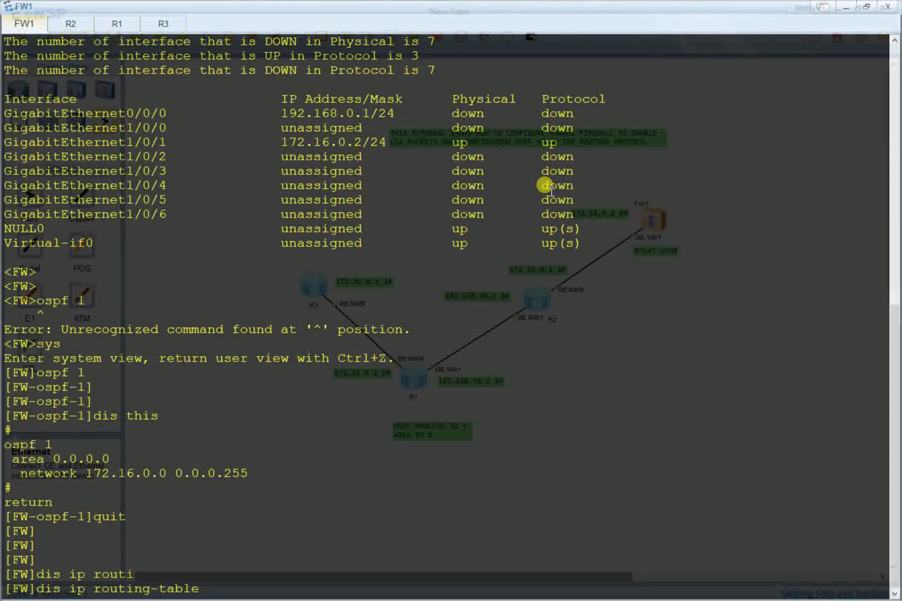
text(pro)
key(Tab)
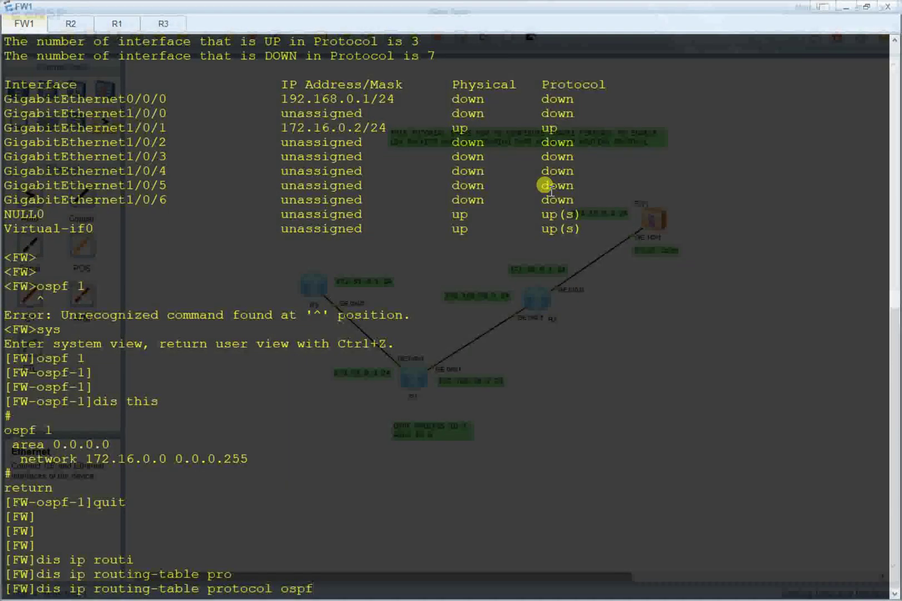
key(Return)
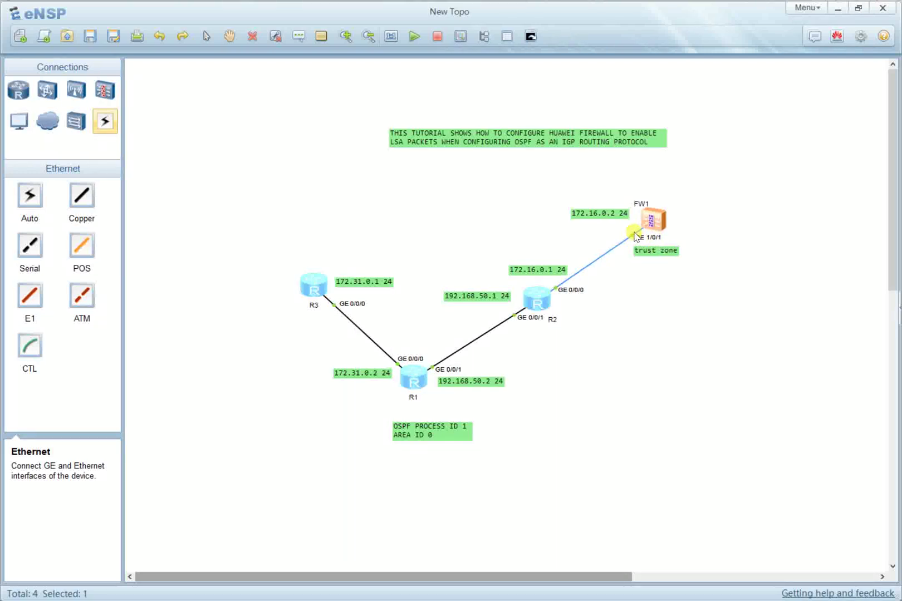
Switch to Notepad to review the roadmap's firewall zone and security policy items, and return to the topology
key(alt+Tab)
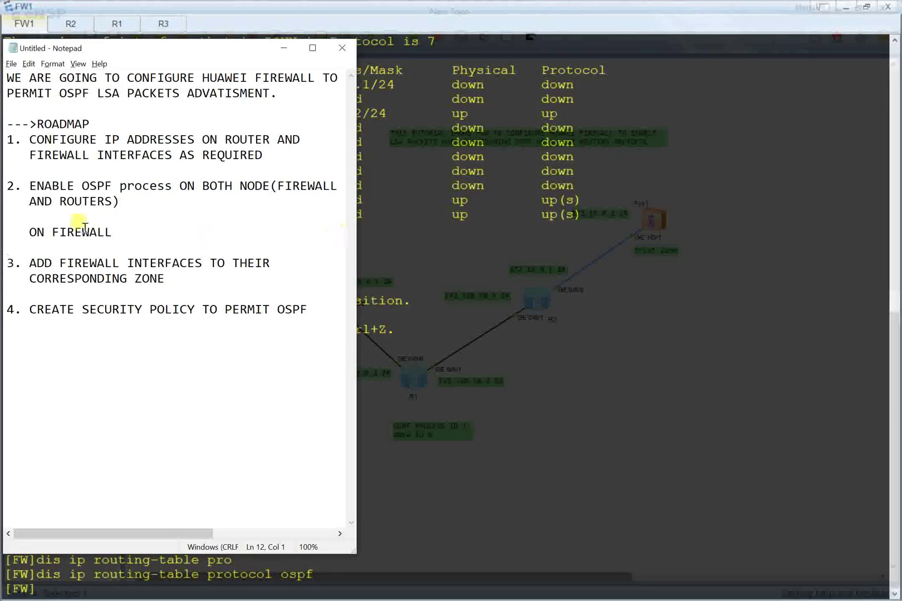
click(74, 232)
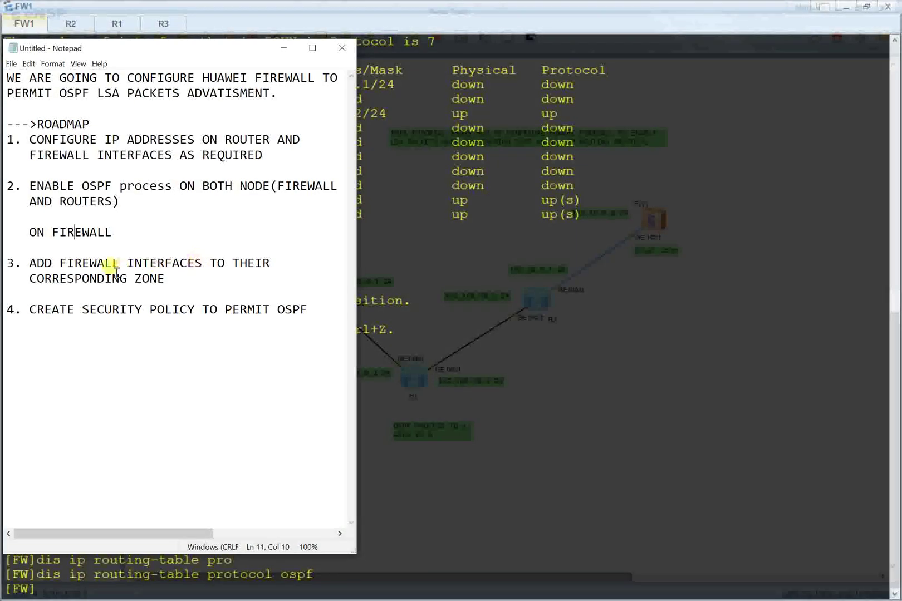
click(465, 287)
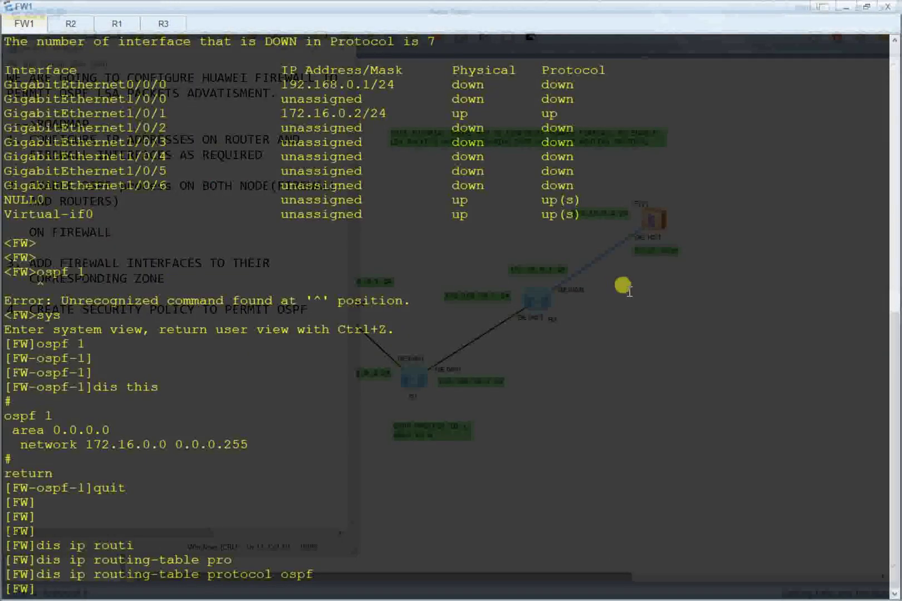
key(alt+Tab)
key(alt+Tab)
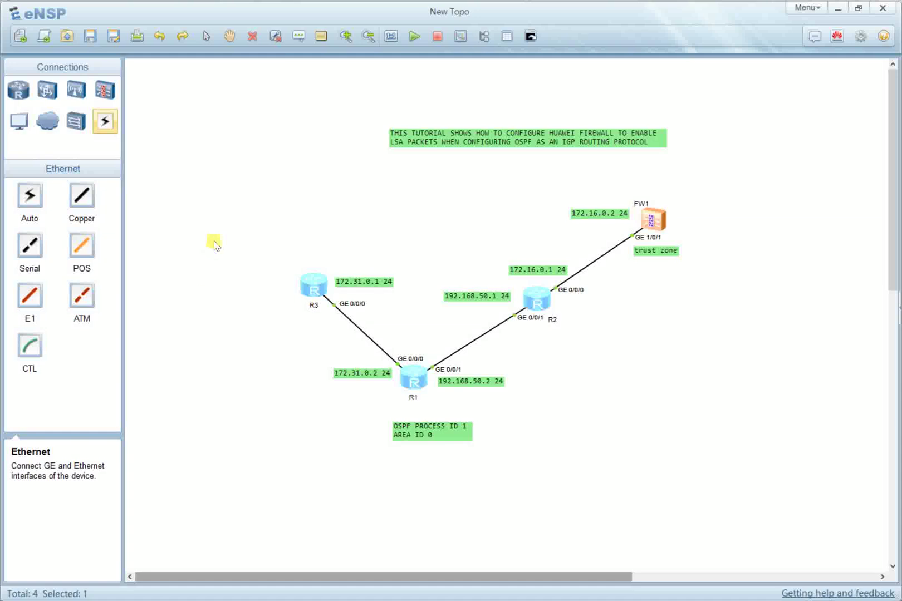
Box-select routers R1, R2 and R3 in the topology, and move the "172.16.0.2 24" label slightly higher
drag(239, 203, 580, 452)
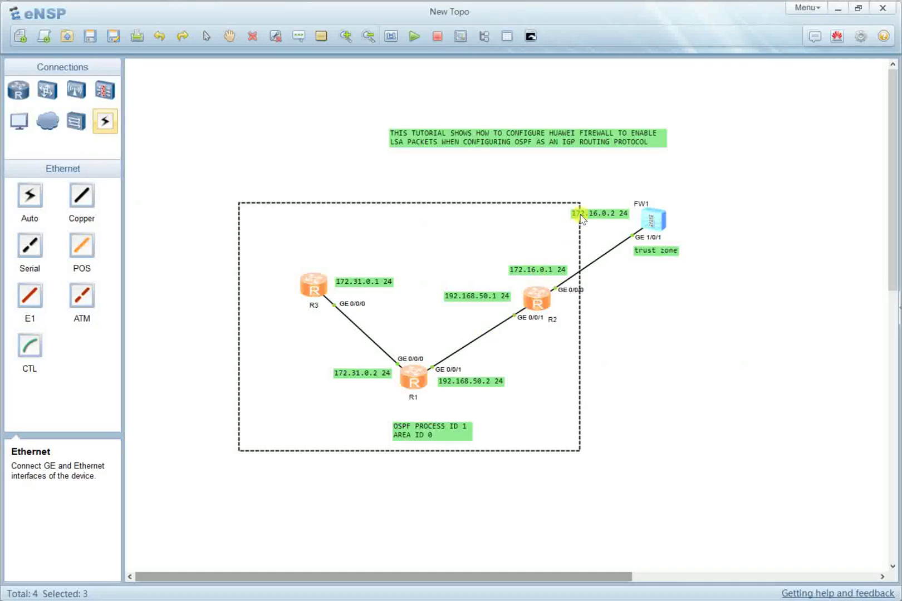
drag(582, 219, 580, 204)
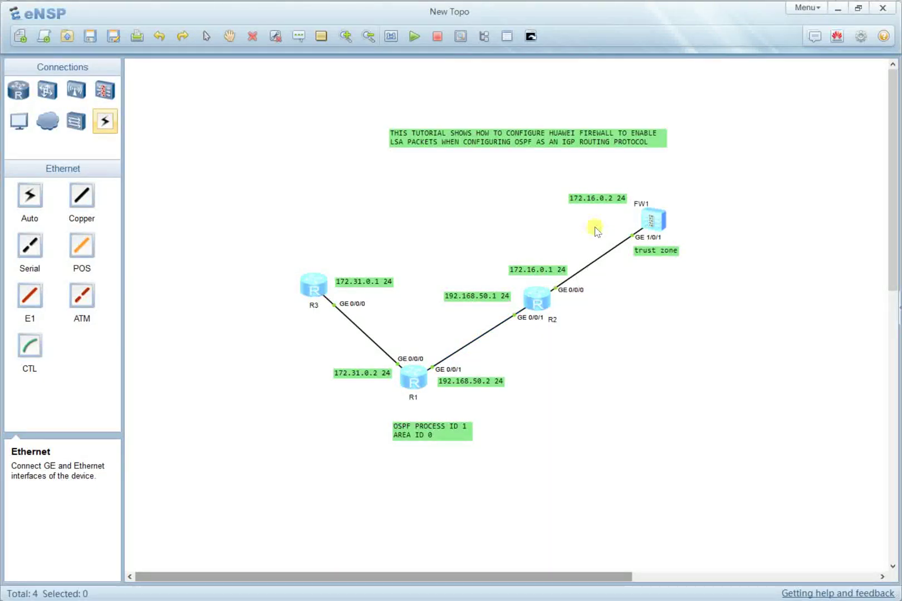
Open FW1's console at full size and enter the trust zone view with "firewall zone trust"
double_click(654, 222)
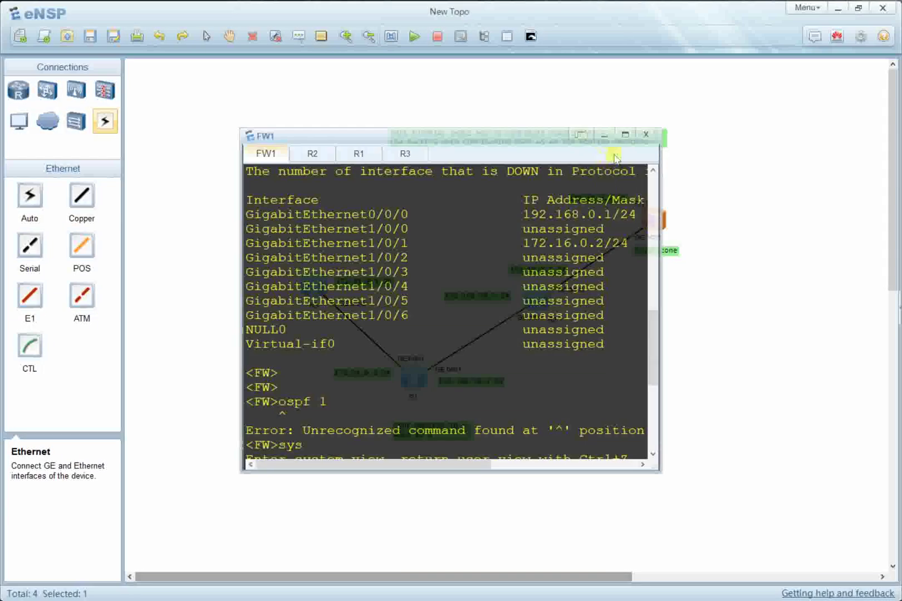
click(622, 137)
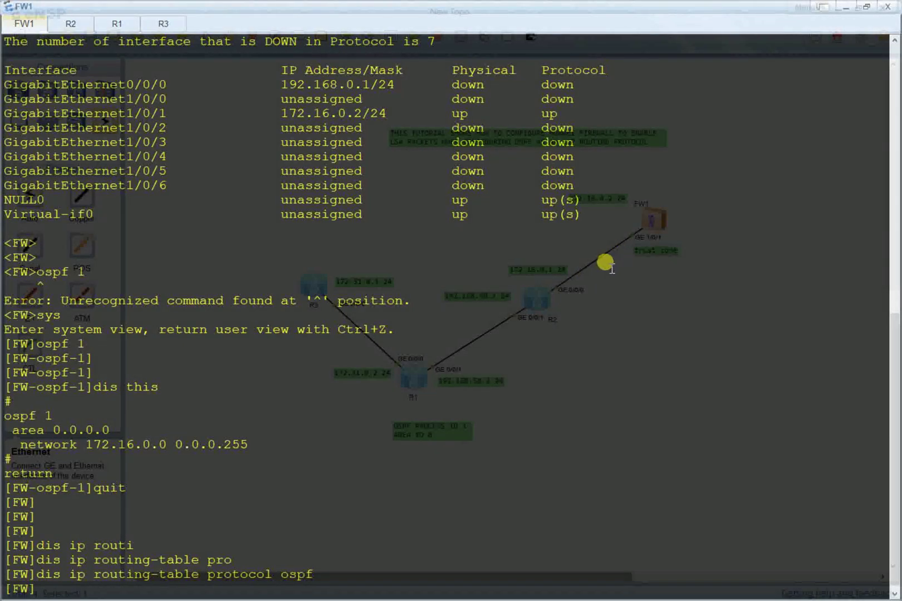
key(Return)
key(Return)
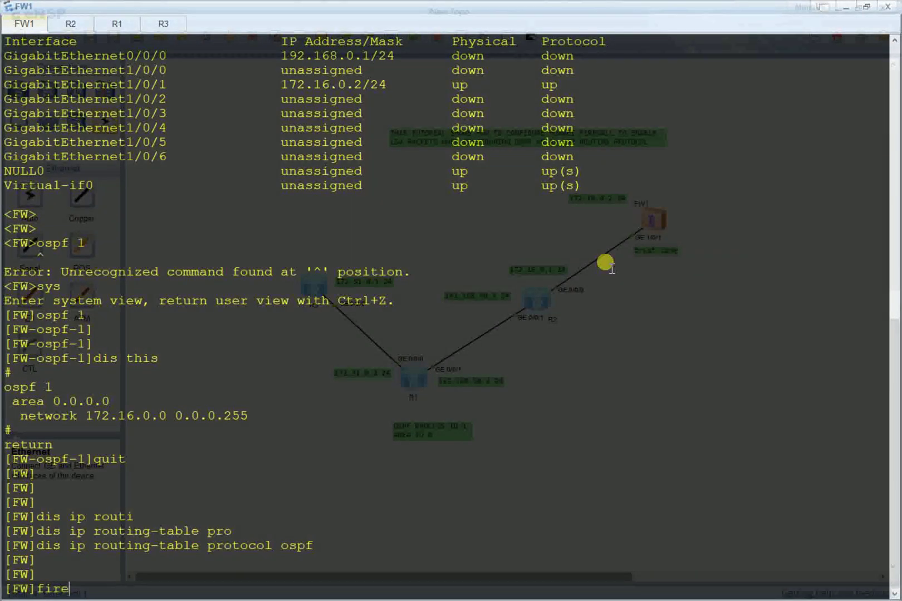
key(Tab)
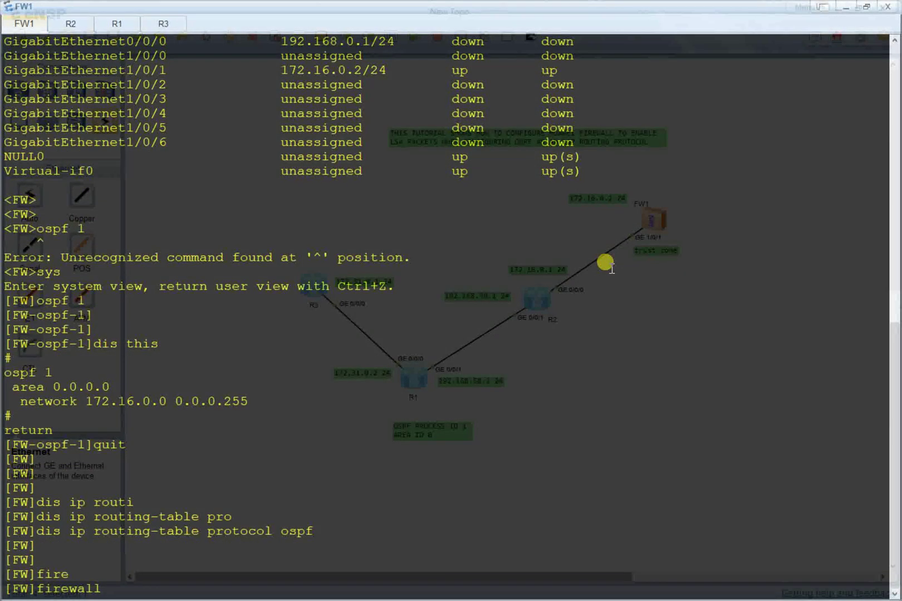
text(zone)
key(Tab)
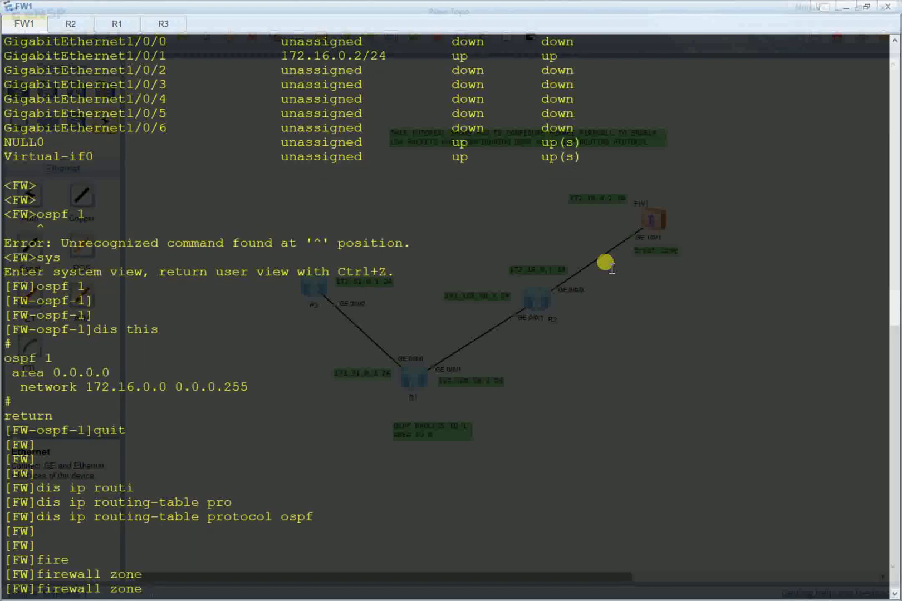
text(trust)
key(Return)
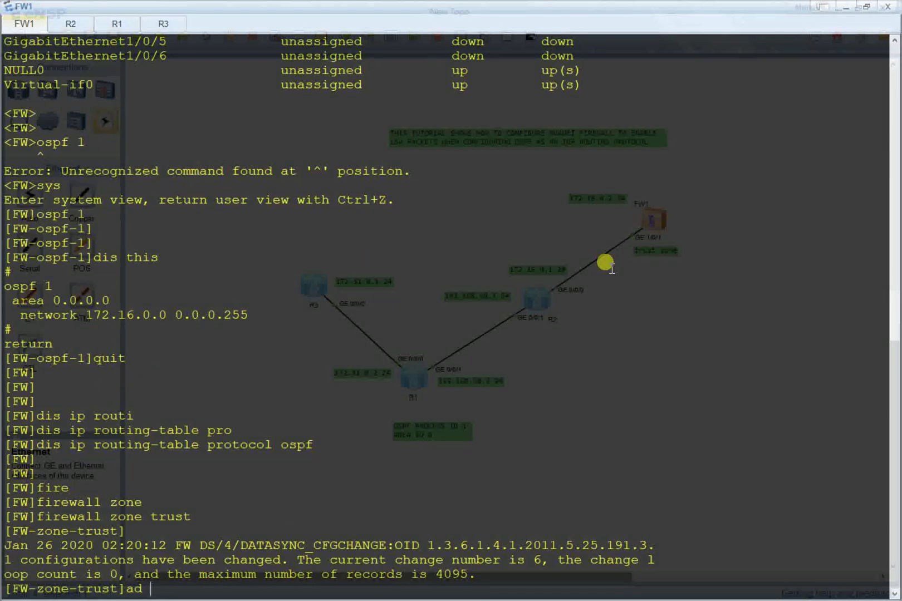
Add interface GigabitEthernet 1/0/1 to FW1's trust zone
key(Tab)
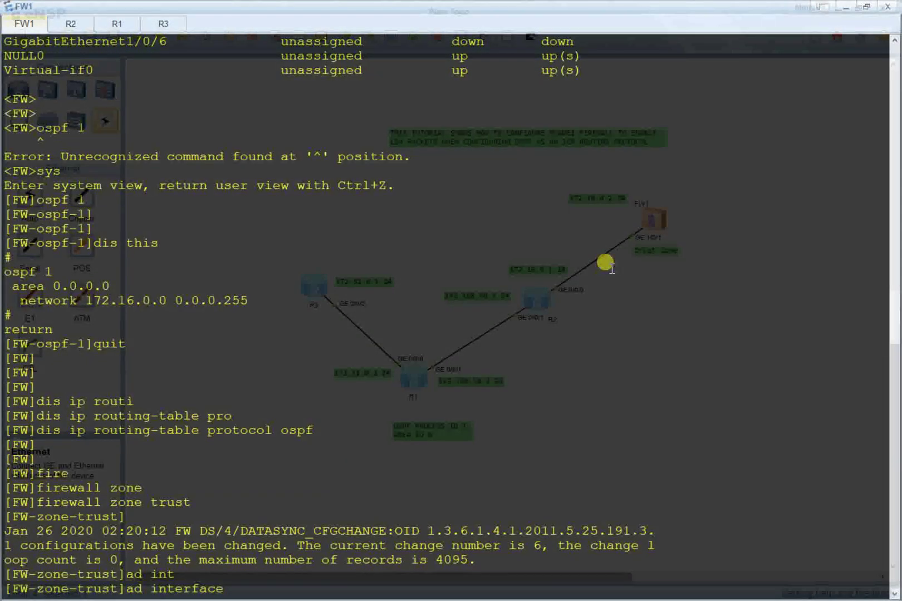
key(Tab)
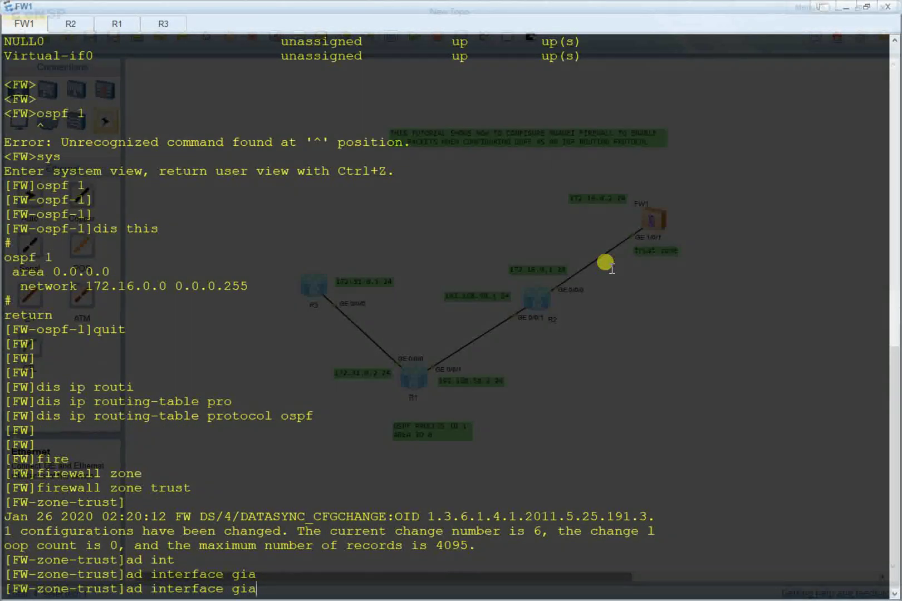
text(l/0)
key(BackSpace)
key(BackSpace)
key(BackSpace)
text(1/0/1)
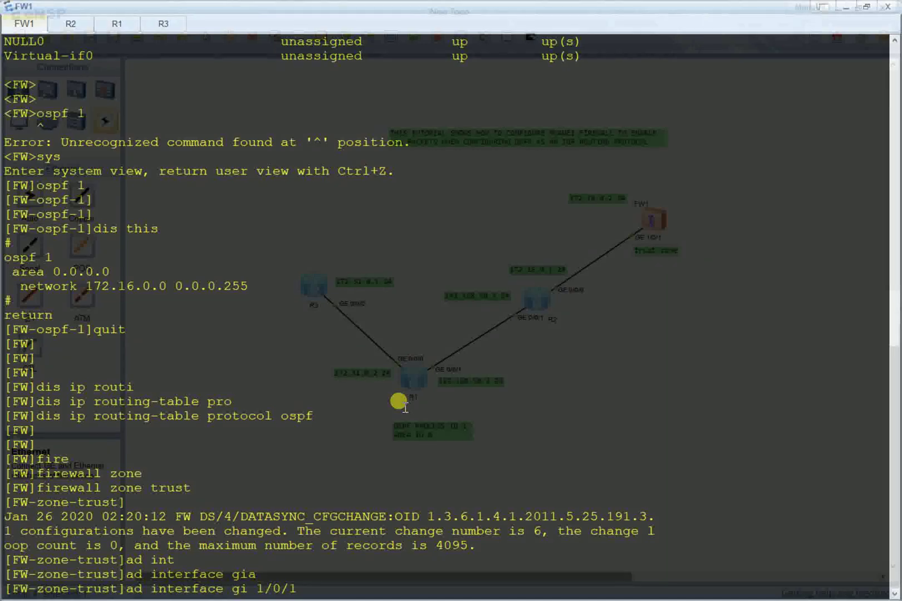
key(Return)
Run "dis this" in the trust zone view and examine the zone's name, priority and assigned interfaces
text(dis this)
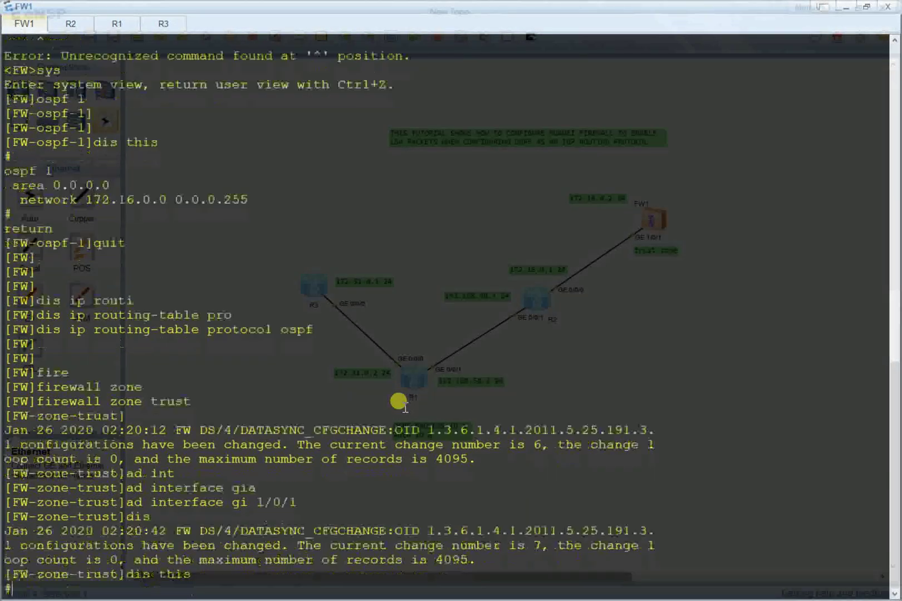
key(Return)
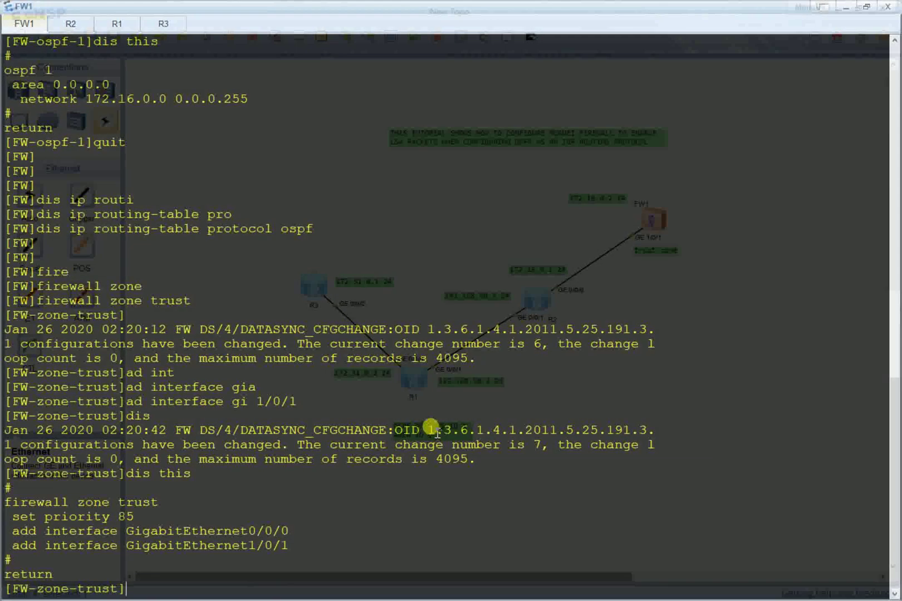
click(148, 503)
double_click(148, 504)
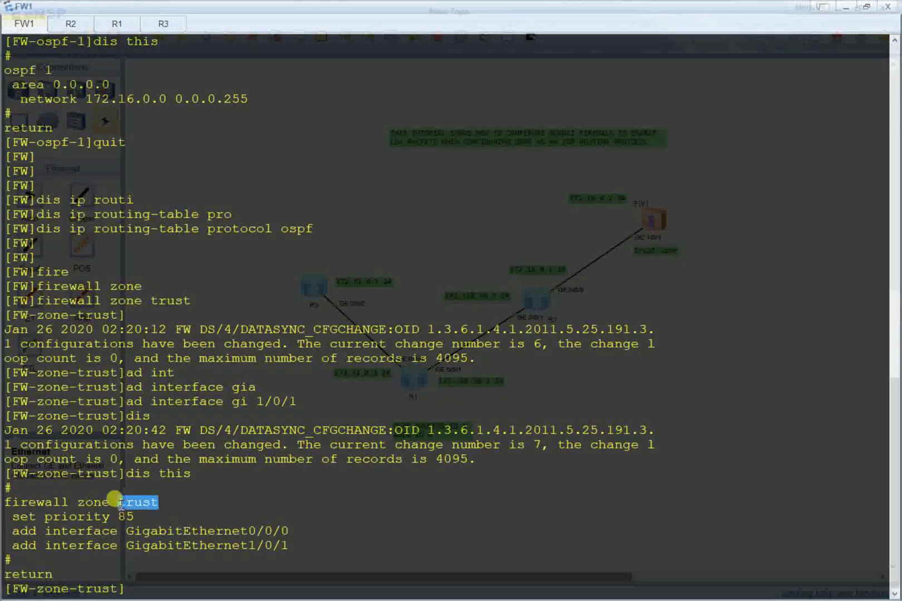
drag(133, 517, 46, 517)
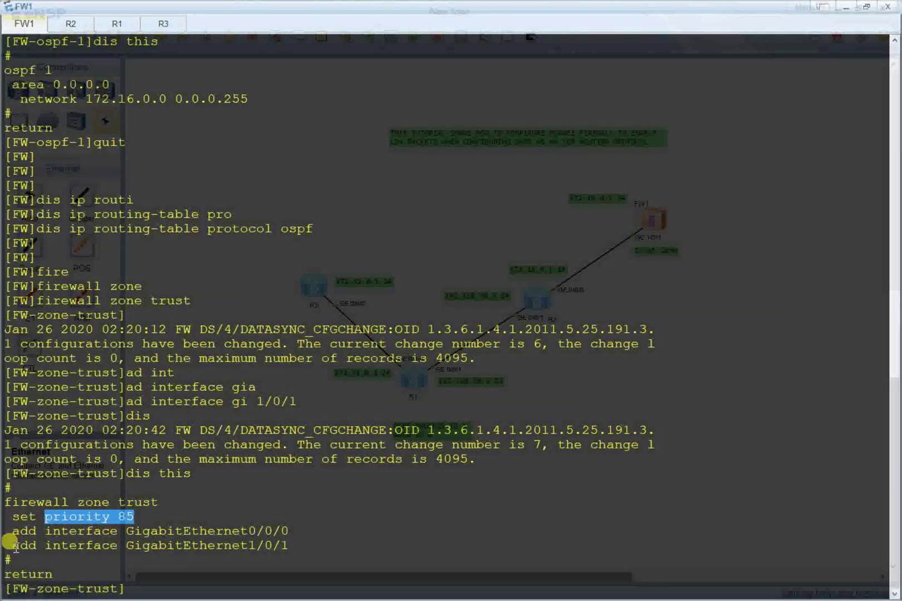
mouse_move(10, 543)
mouse_down()
mouse_move(272, 550)
mouse_move(167, 528)
mouse_move(6, 526)
mouse_up()
click(285, 521)
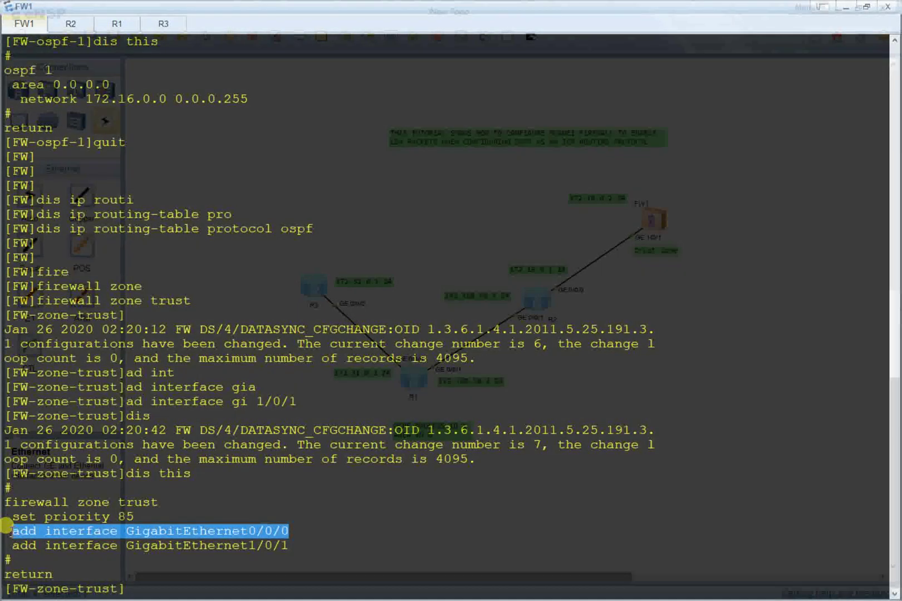
click(222, 531)
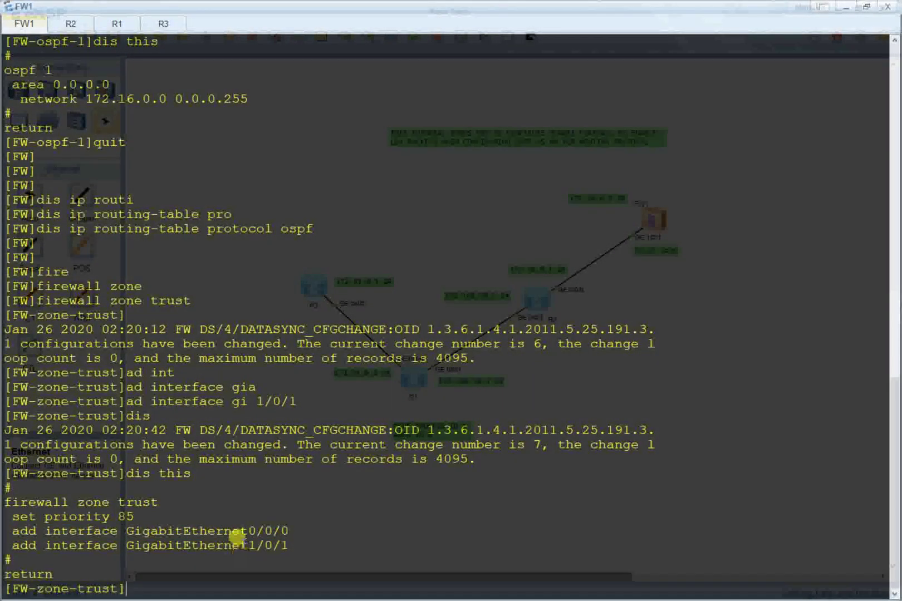
drag(301, 529, 78, 530)
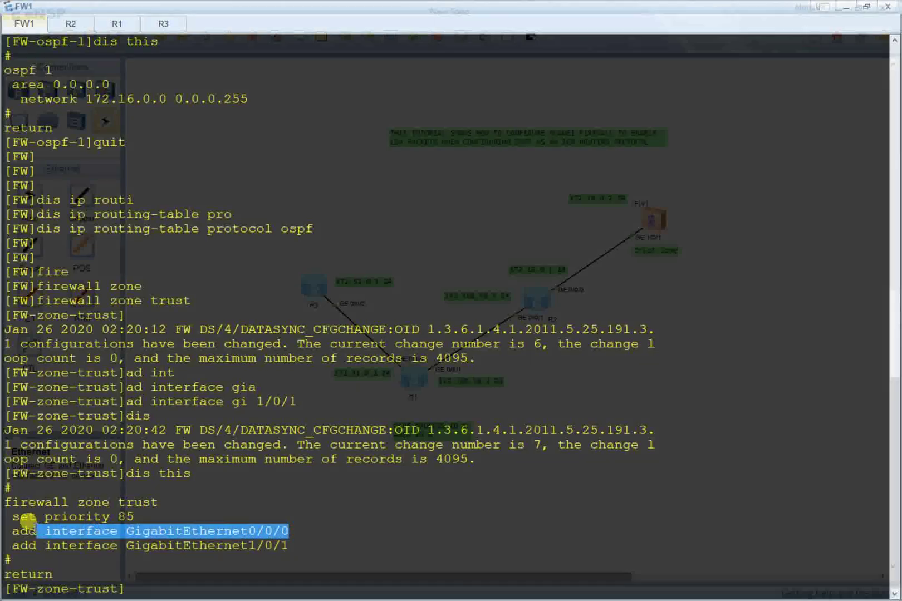
click(296, 546)
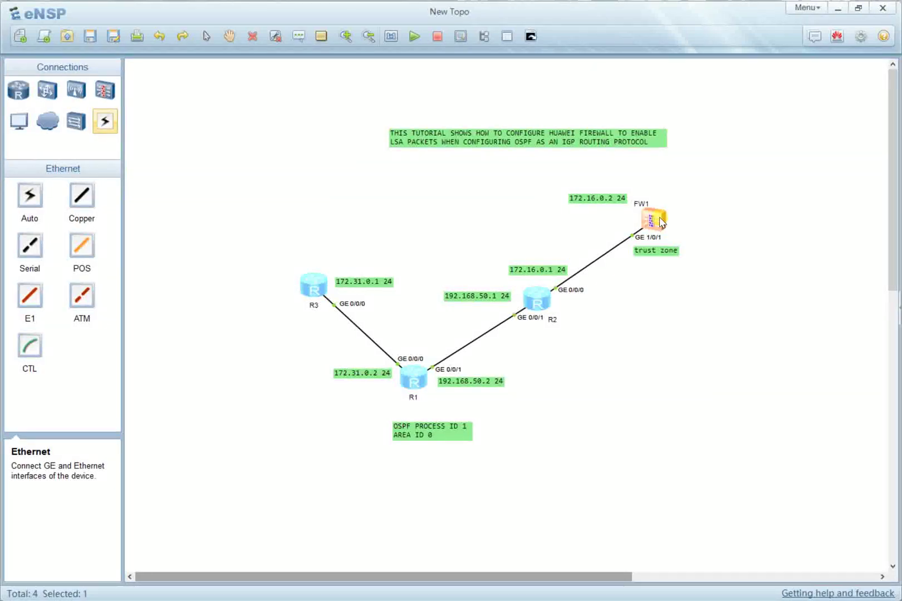
Switch to Notepad to check the roadmap's security policy item, and return to the topology
key(alt+Tab)
key(alt+Tab)
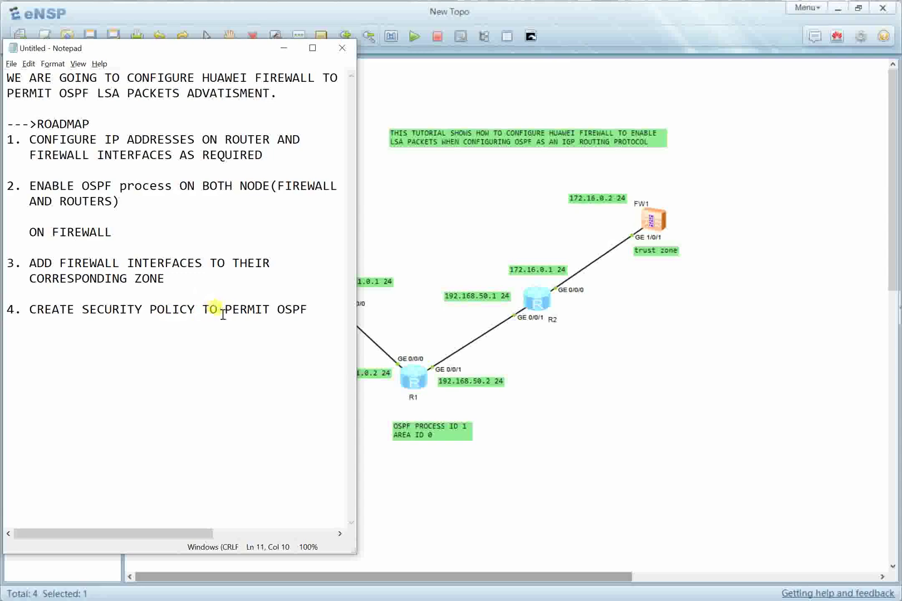
key(alt+Tab)
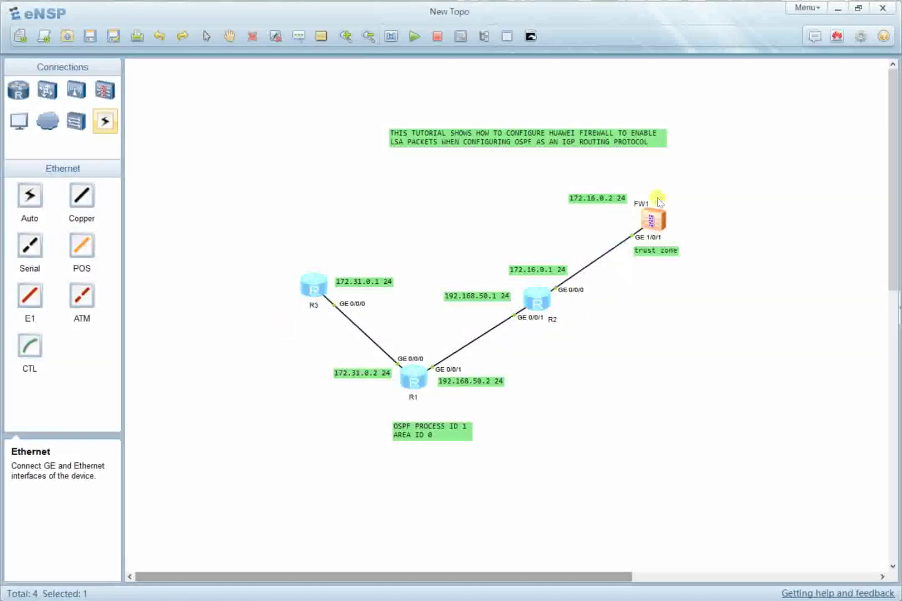
Reopen FW1's console at full size and quit from the trust zone view to system view
double_click(658, 201)
click(624, 137)
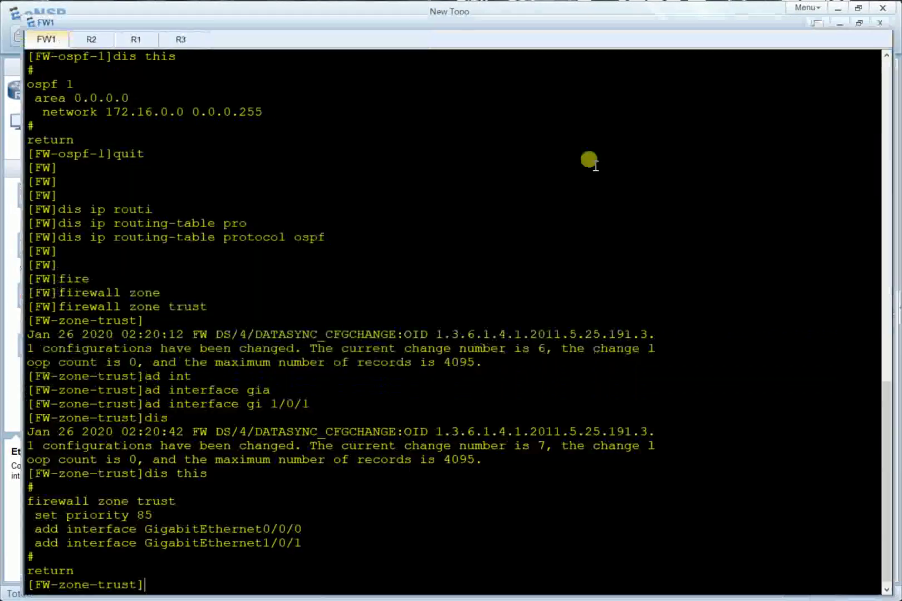
key(Return)
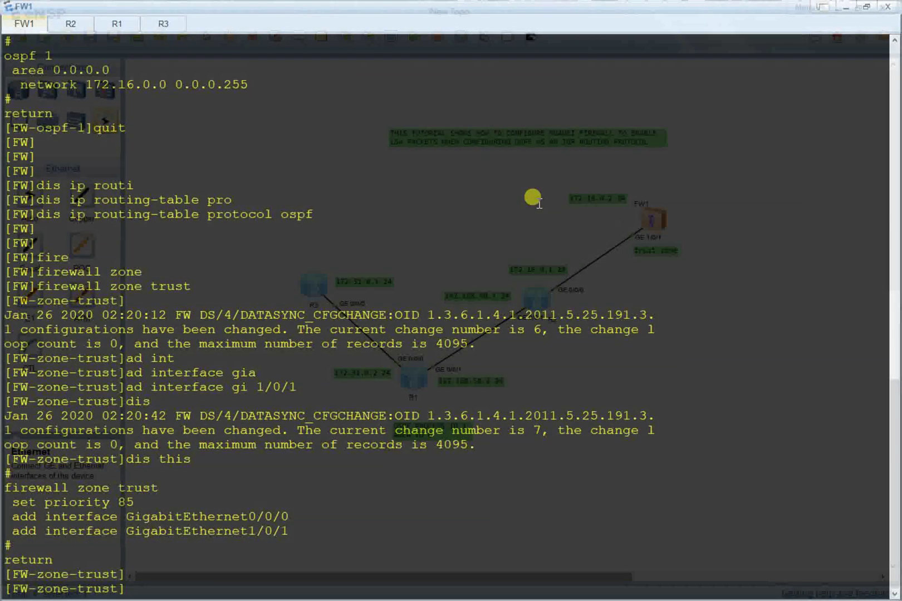
text(quit)
key(Return)
key(Return)
key(Return)
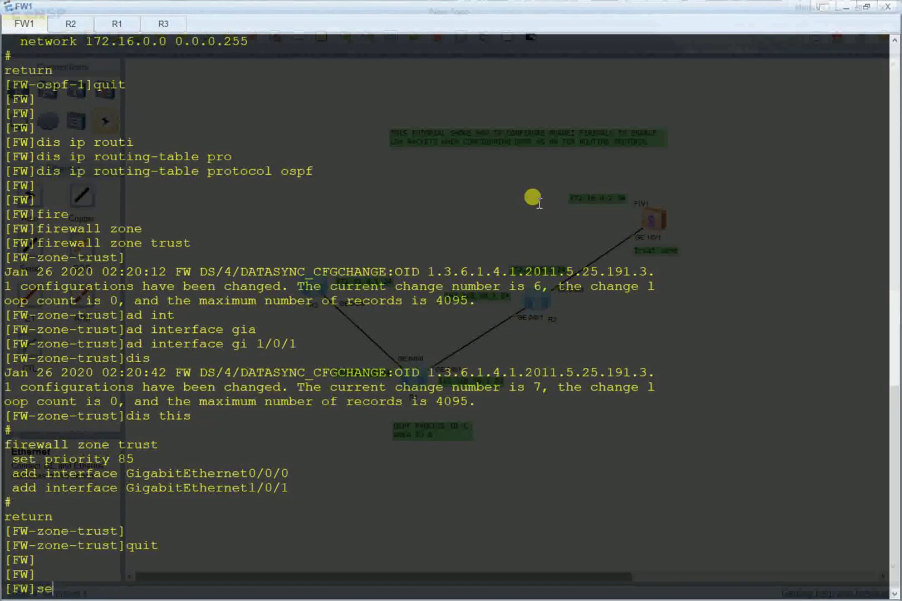
Enter FW1's security-policy view and create a rule named "ospf"
text(se)
key(Tab)
key(Tab)
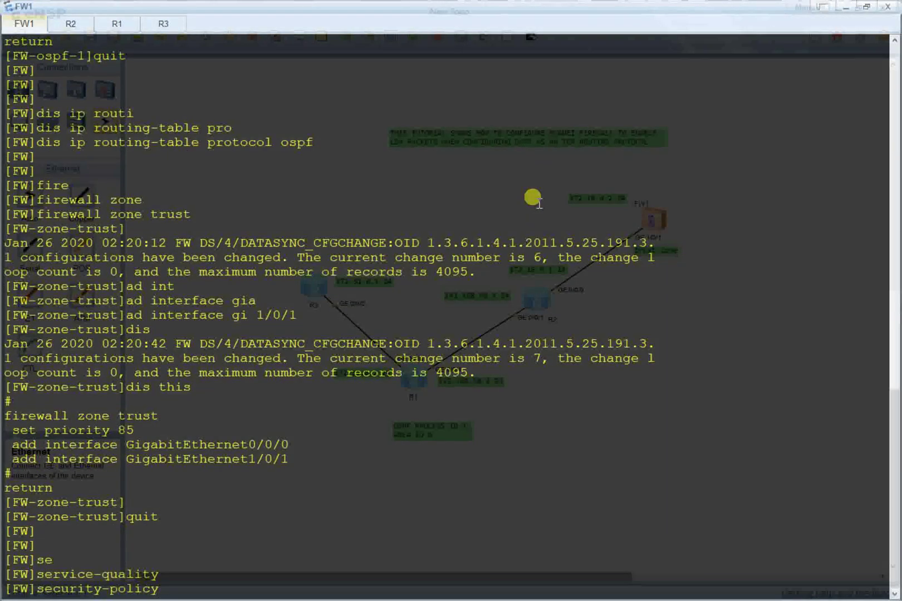
key(Return)
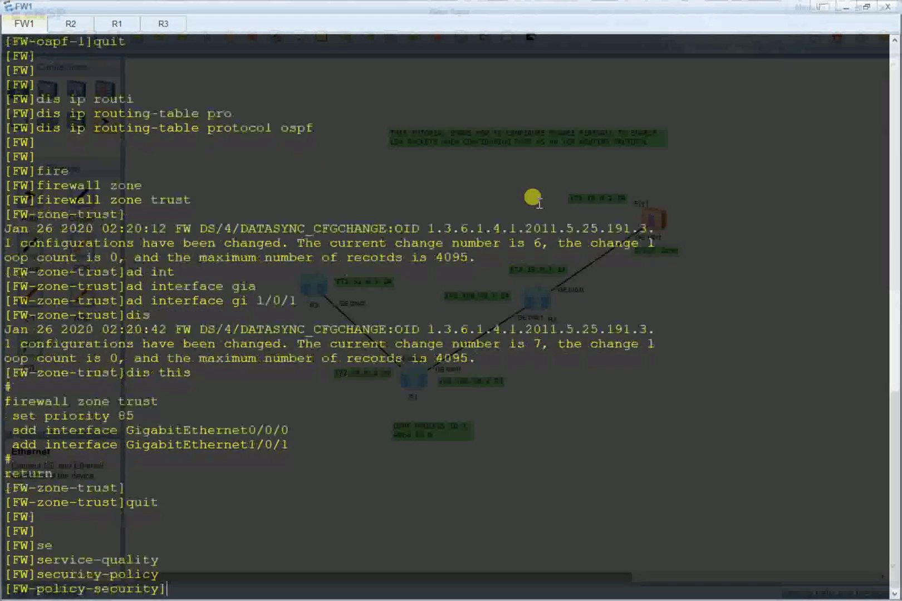
text(rule name ospf)
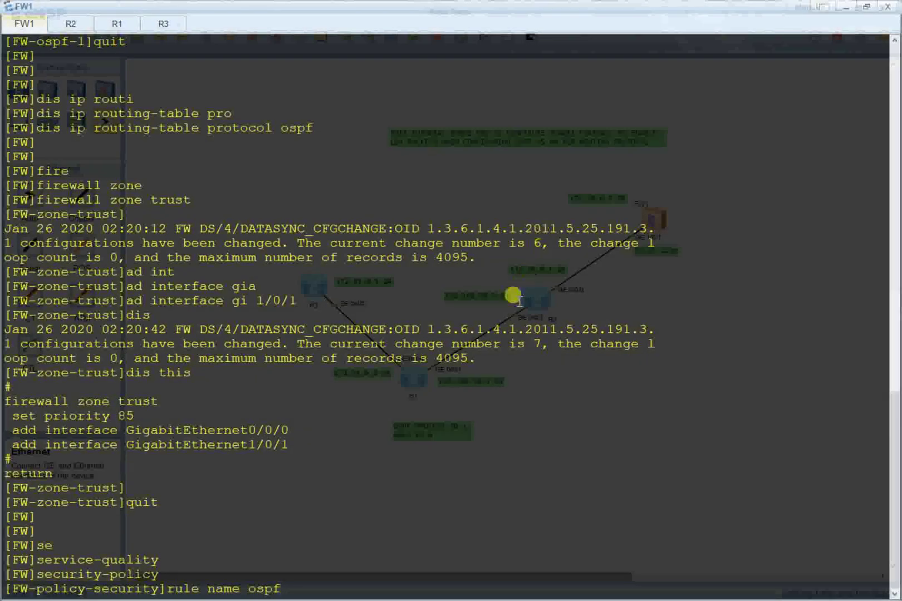
click(292, 584)
drag(299, 589, 243, 582)
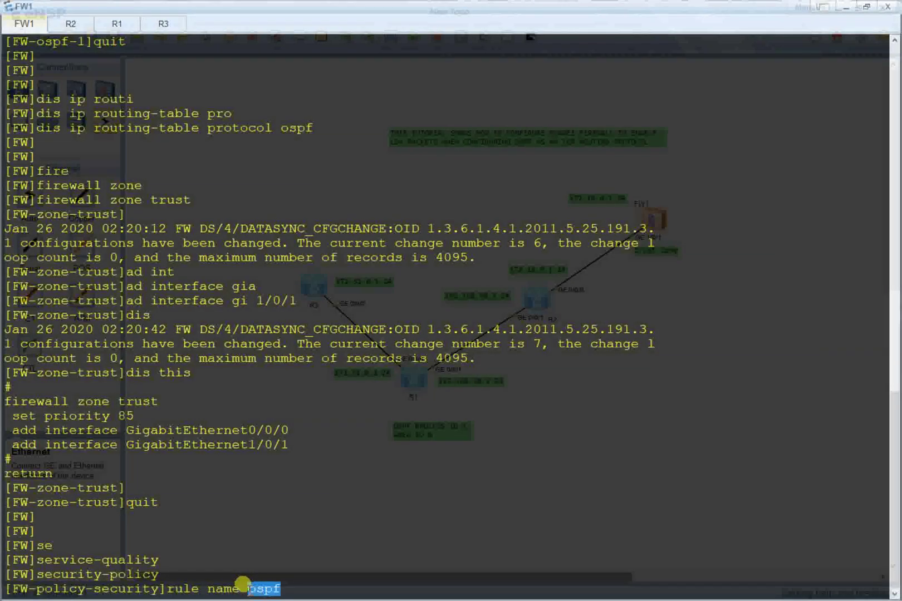
key(Return)
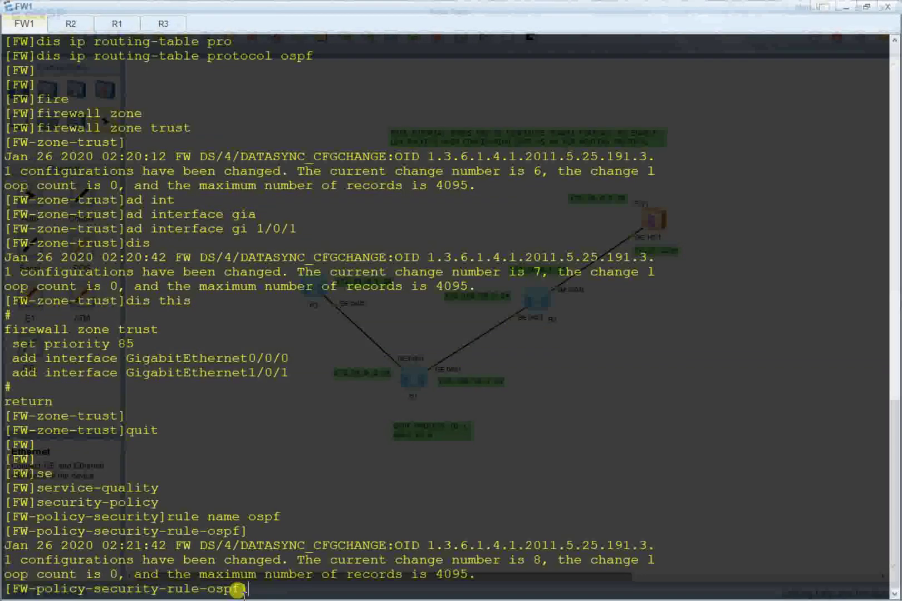
key(Return)
key(Return)
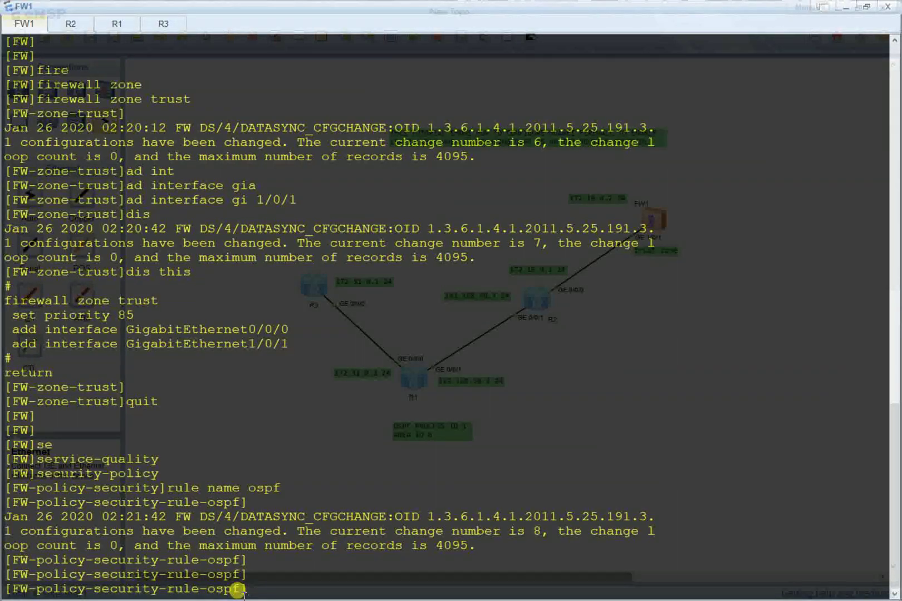
Return to the topology, box-select routers R1, R2 and R3 to point them out, and clear the selection
key(alt+Tab)
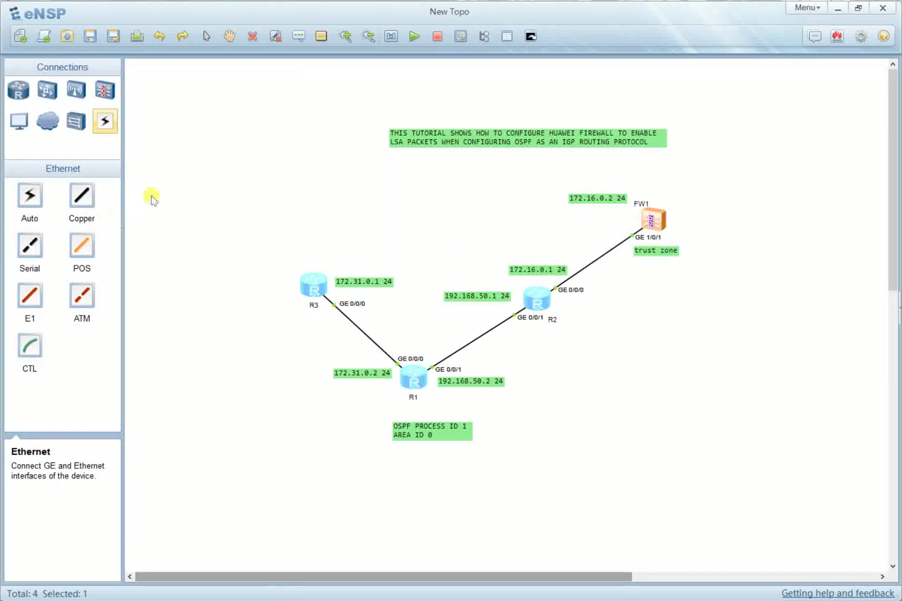
drag(221, 213, 597, 477)
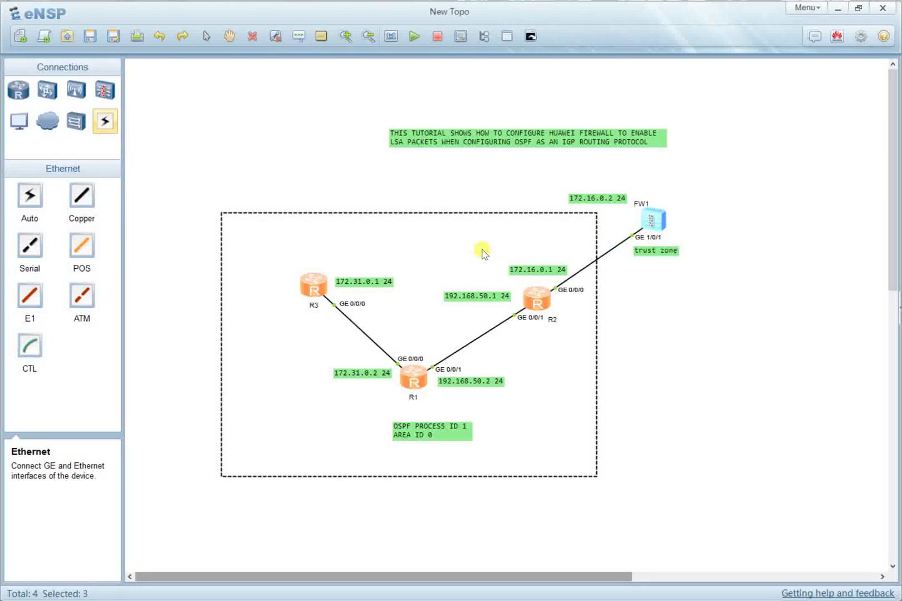
click(610, 273)
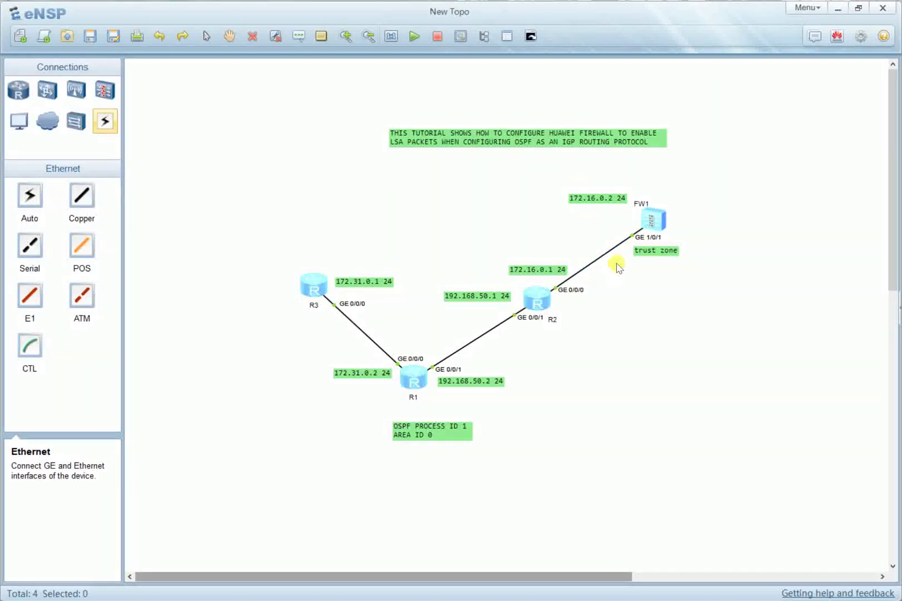
Reopen FW1's console from the topology at full size
double_click(646, 226)
drag(604, 121, 628, 146)
click(626, 141)
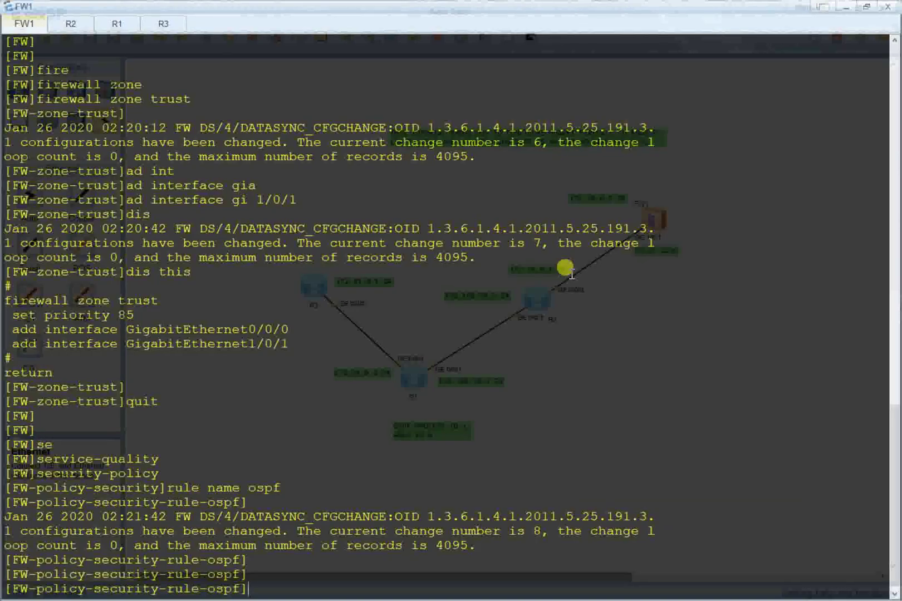
Set the source zone of FW1's "ospf" security rule to local
text(e)
key(Tab)
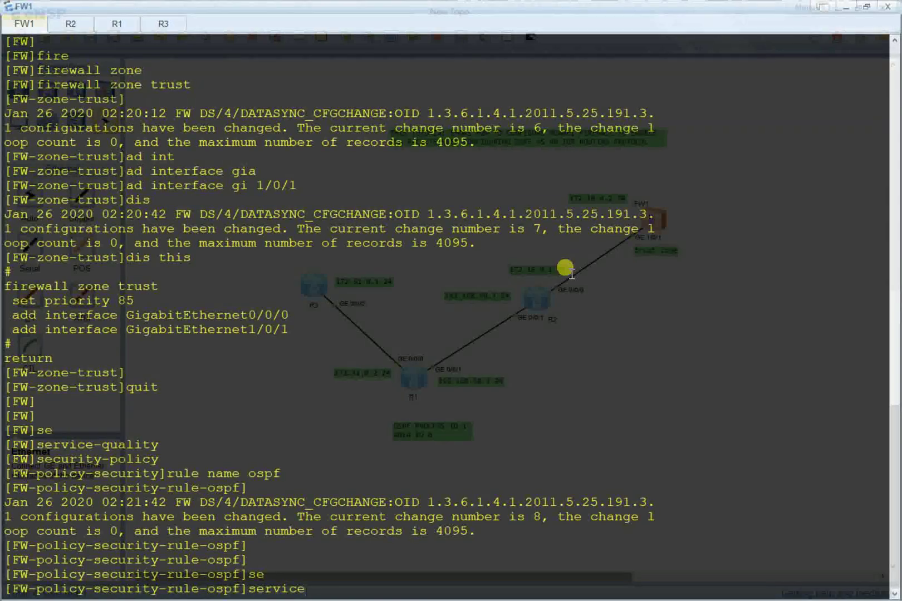
key(Tab)
key(Tab)
key(BackSpace)
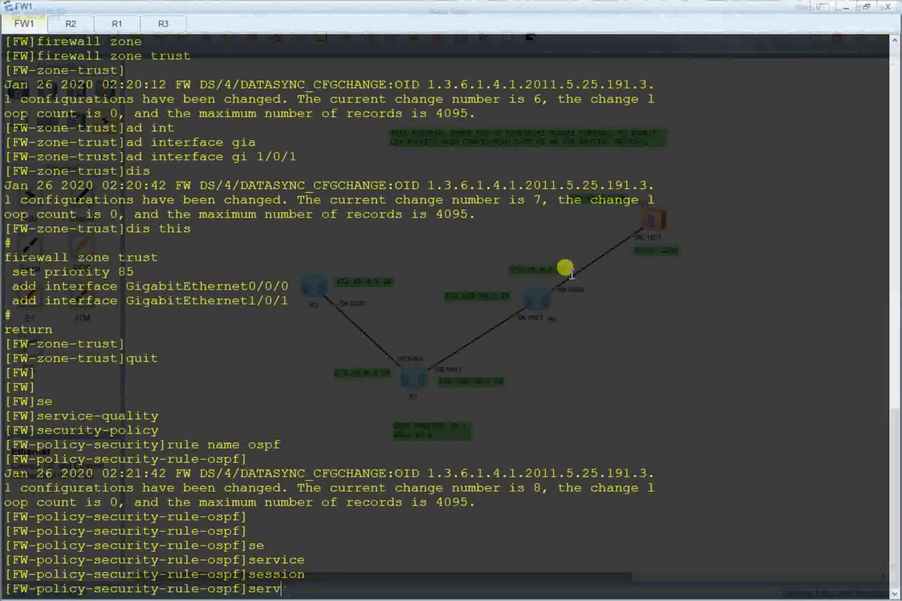
text(or)
key(Tab)
key(Tab)
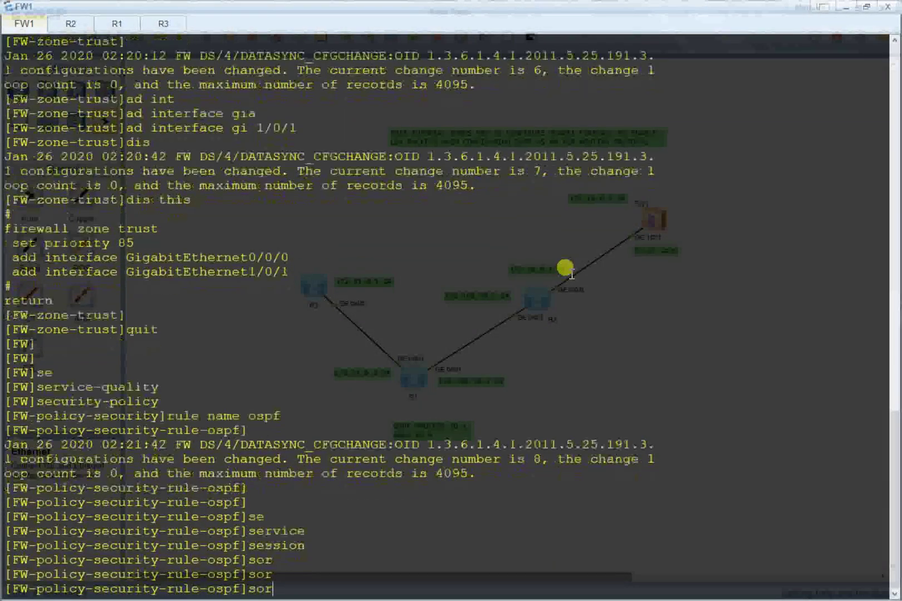
key(BackSpace)
key(Tab)
text(z)
key(Tab)
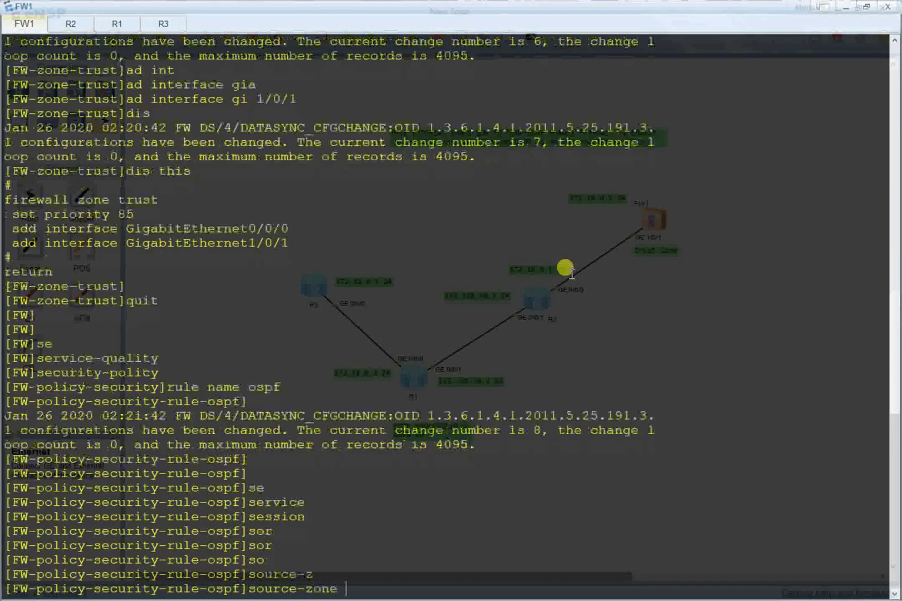
text(loac)
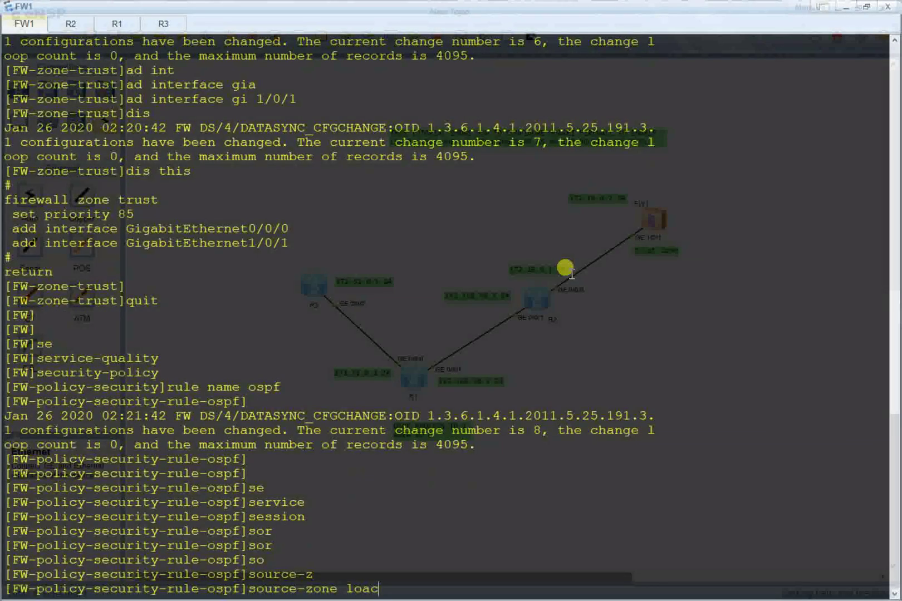
key(Tab)
key(BackSpace)
key(BackSpace)
key(Tab)
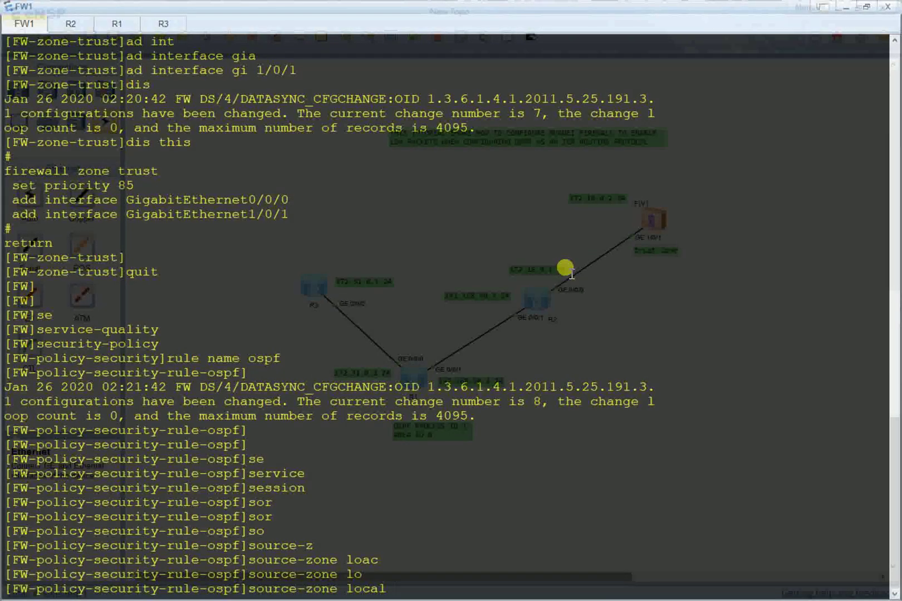
key(Return)
Set the destination zone of the "ospf" security rule to trust
text(de)
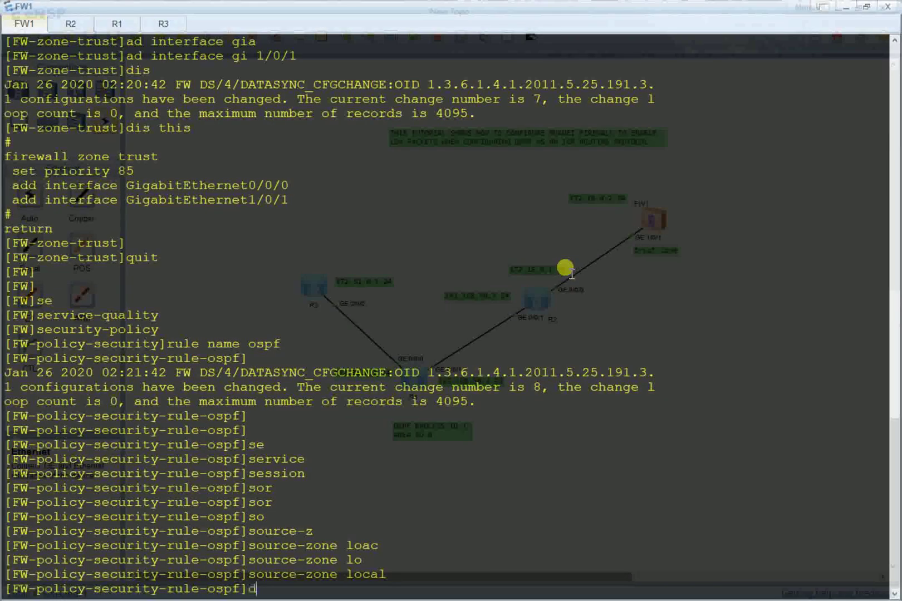
key(Tab)
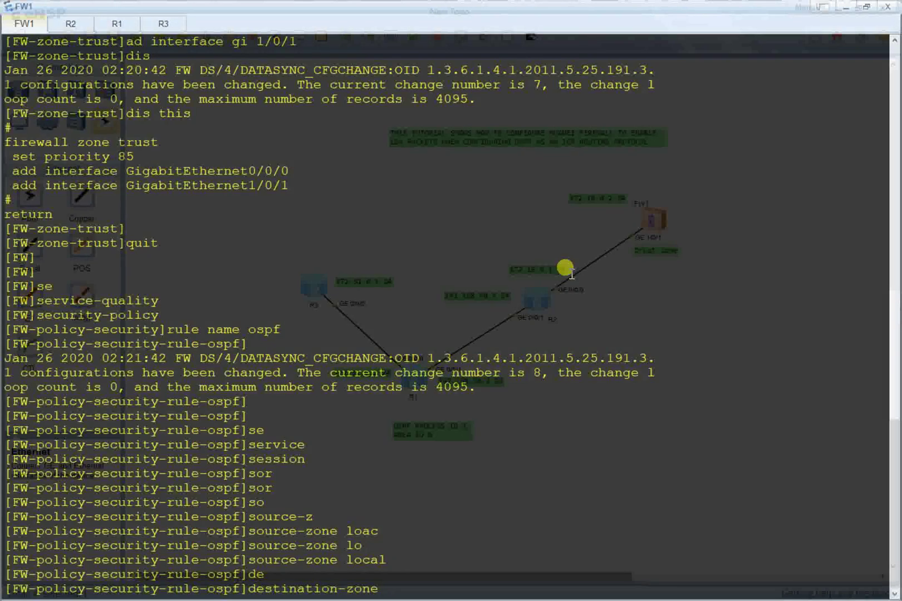
text(tr)
key(Tab)
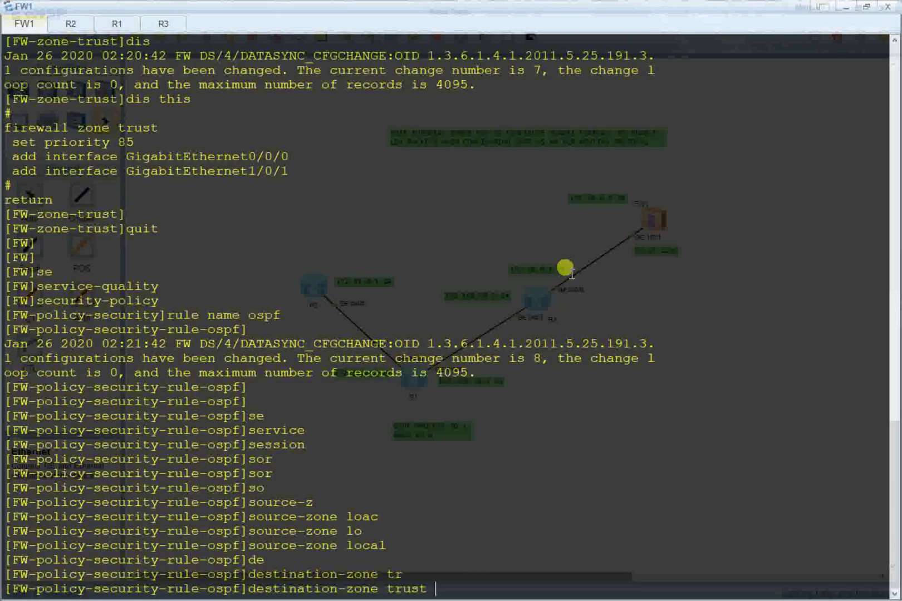
key(Return)
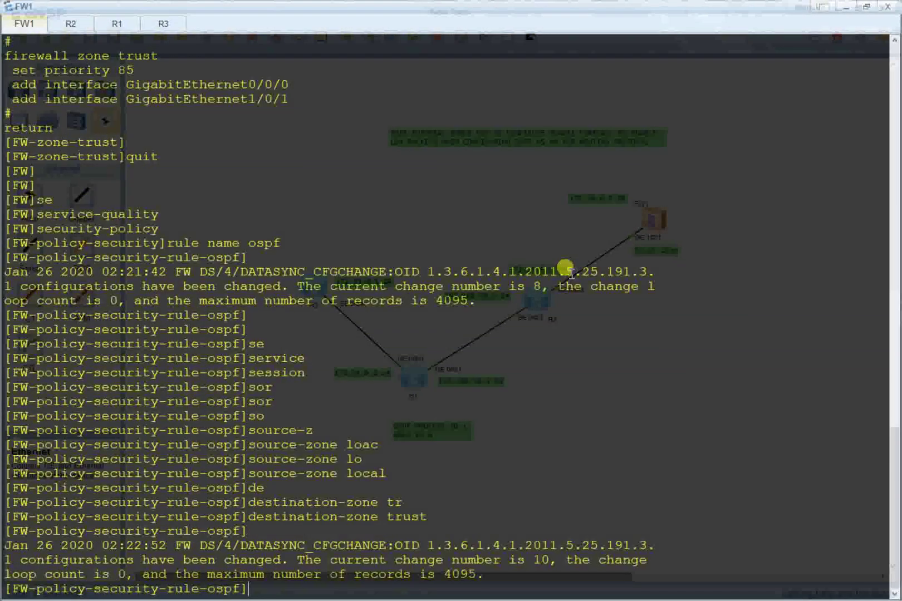
Set the action of the "ospf" security rule to permit
text(action)
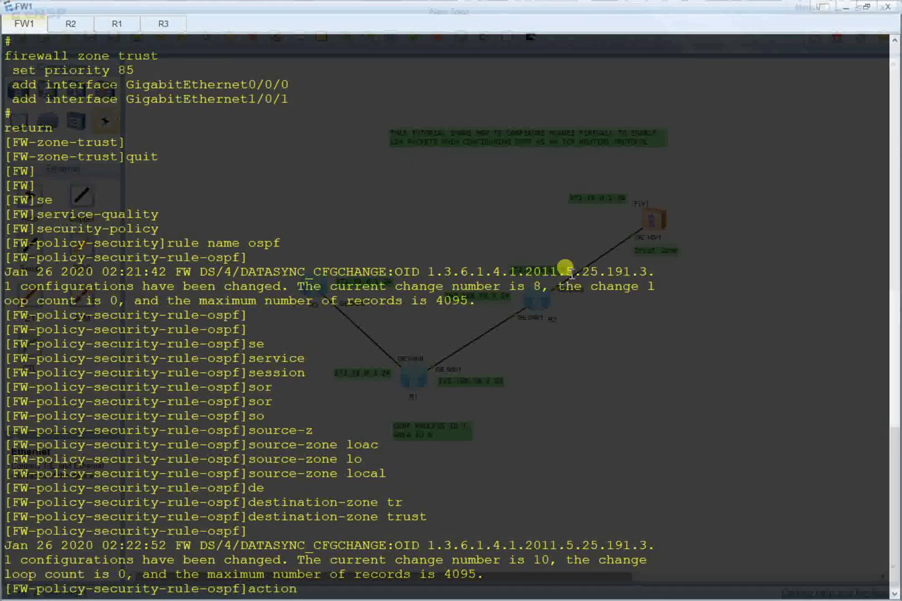
key(Tab)
text(per)
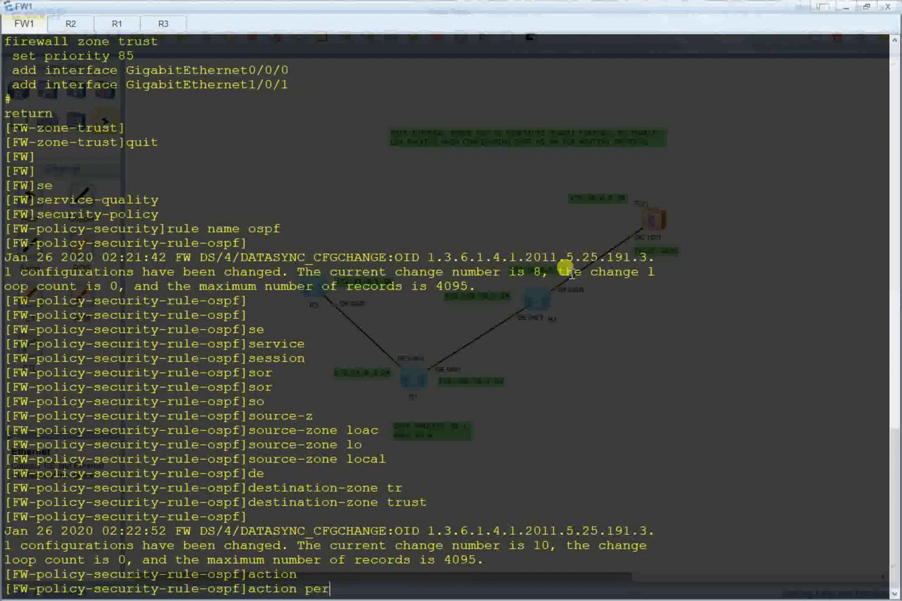
text(t)
key(Tab)
key(Tab)
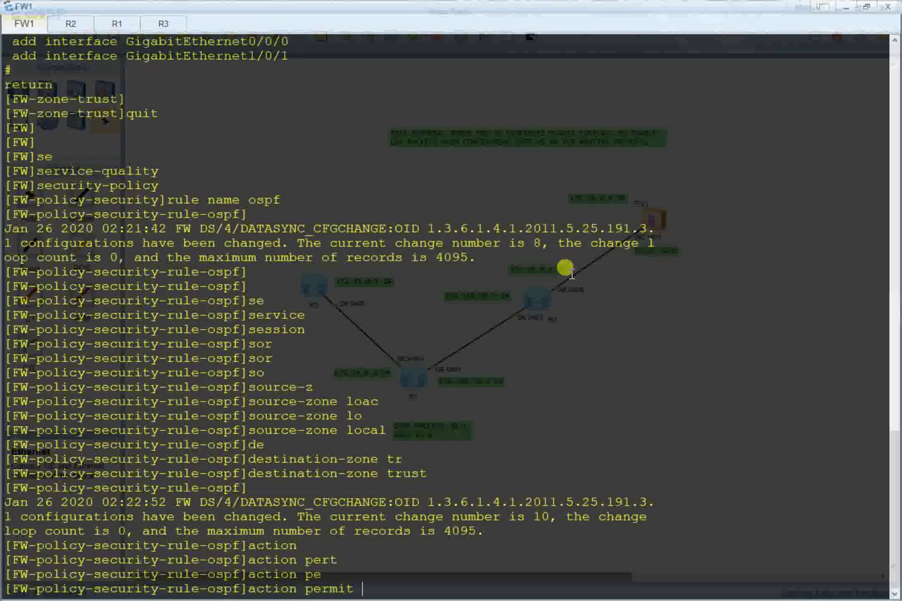
key(Return)
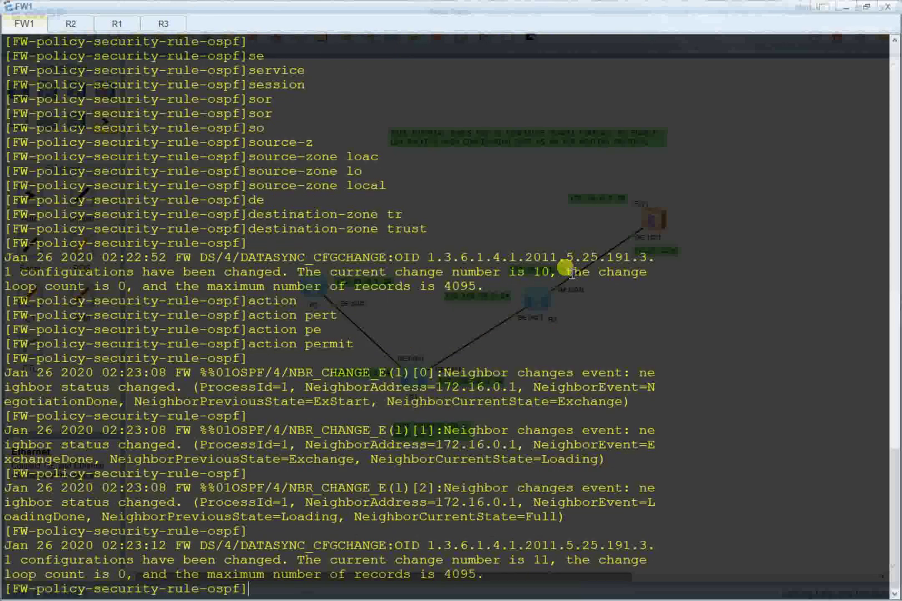
Quit from the rule view and the security-policy view back to FW1's system view
key(Return)
key(Return)
key(Return)
key(Return)
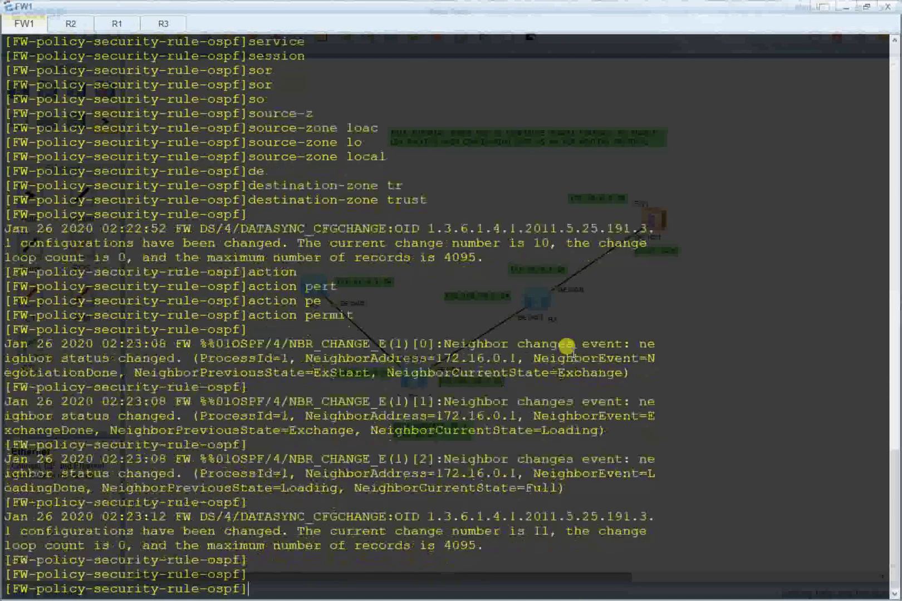
text(quit)
key(Return)
text(q)
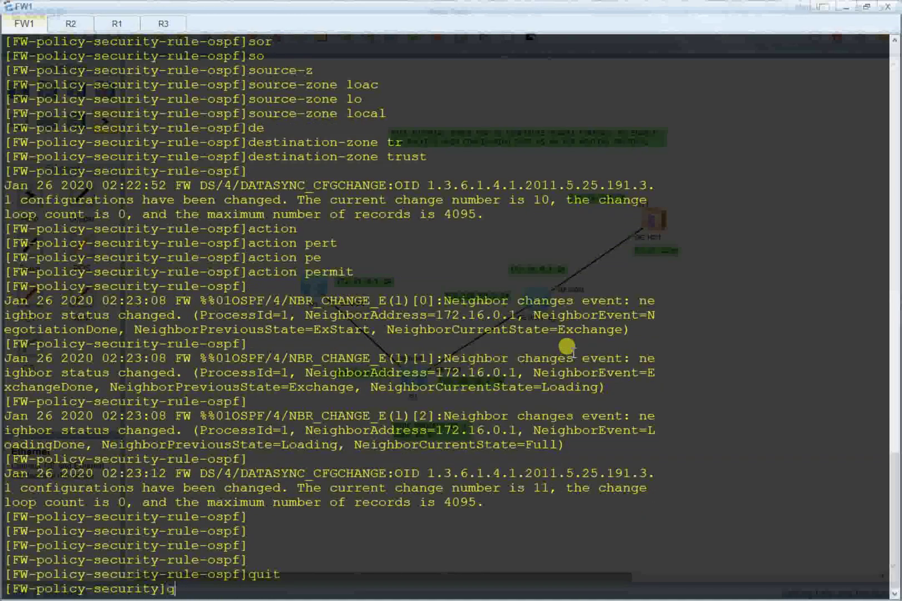
key(Return)
key(Return)
key(Return)
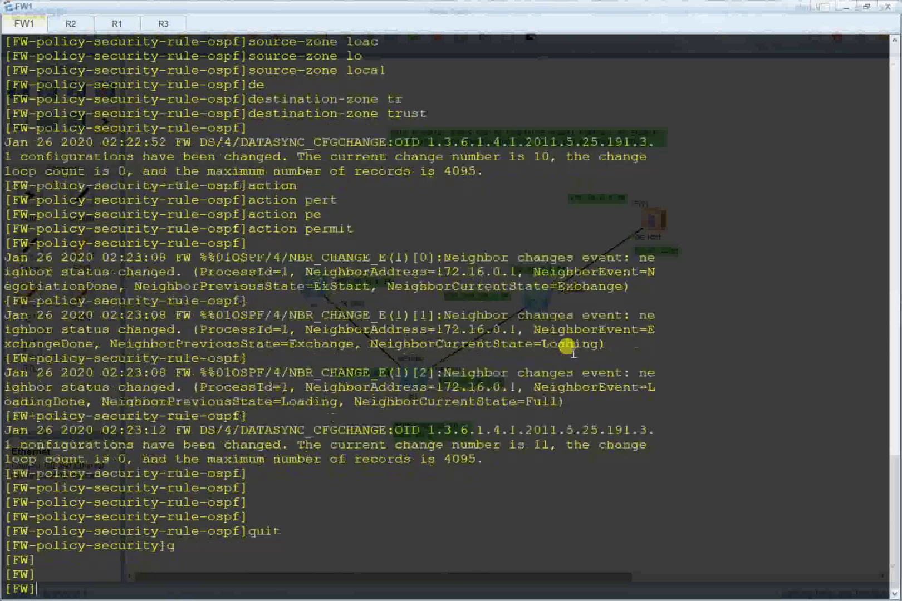
Display FW1's IP routing table filtered to the OSPF protocol
text(dis )
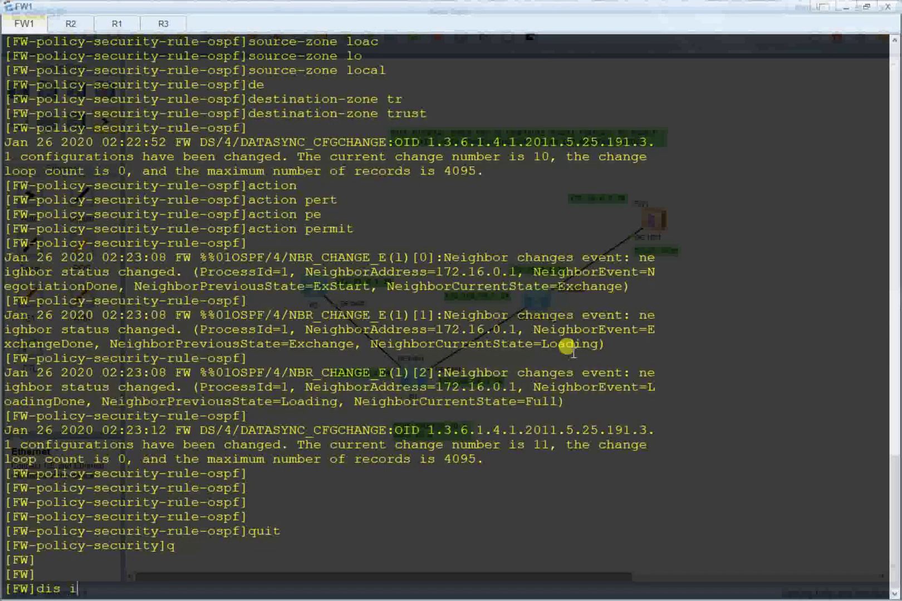
text(ip rou)
key(Tab)
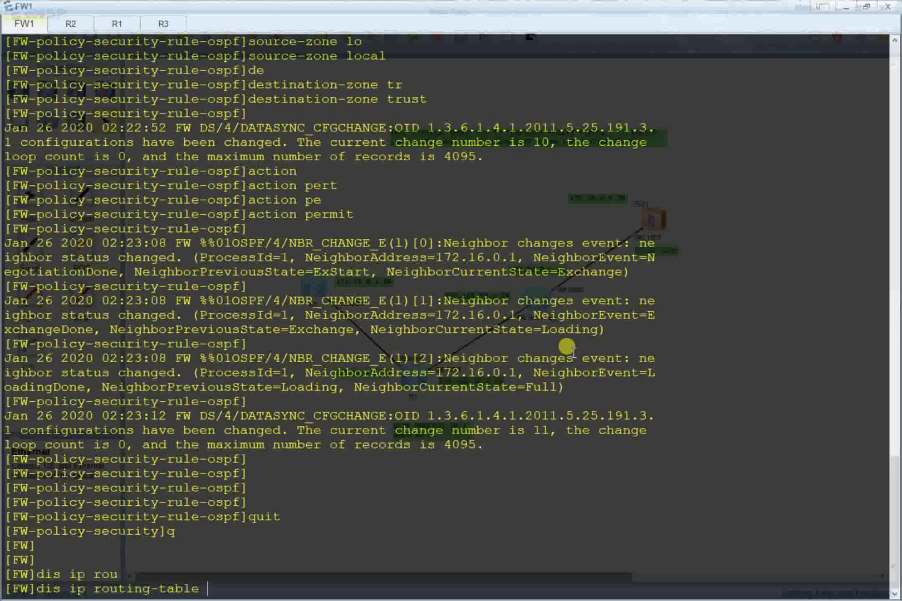
text(pr)
key(Tab)
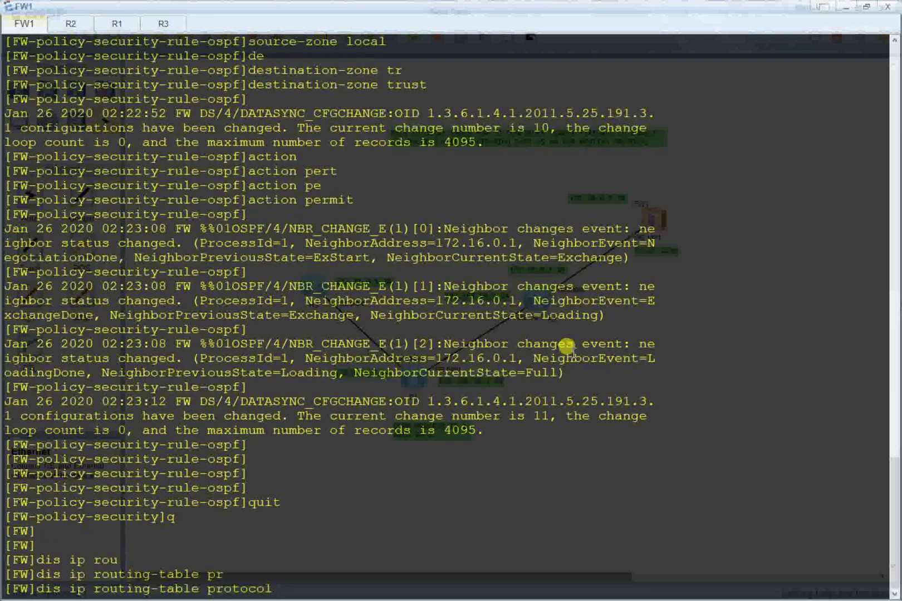
text(os)
key(Tab)
key(Tab)
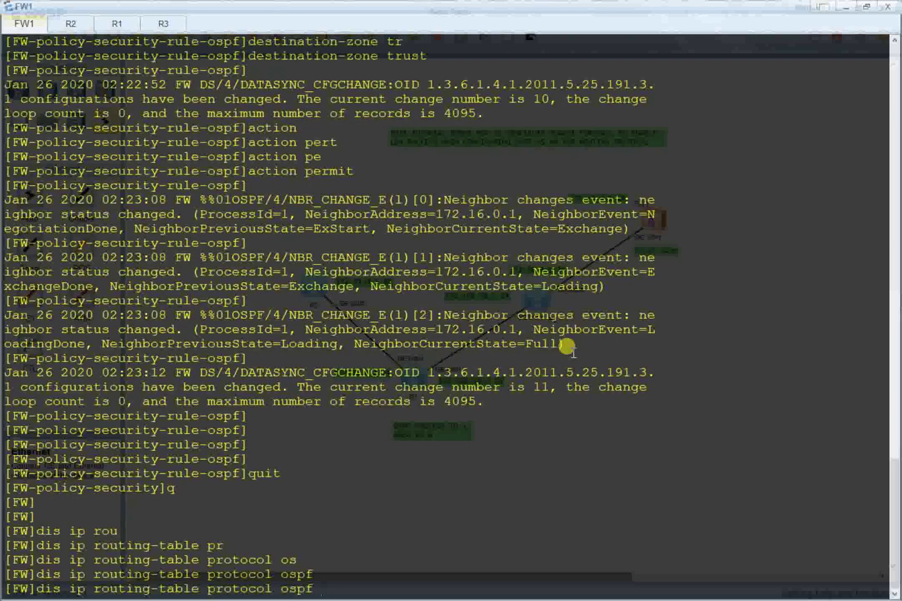
key(Return)
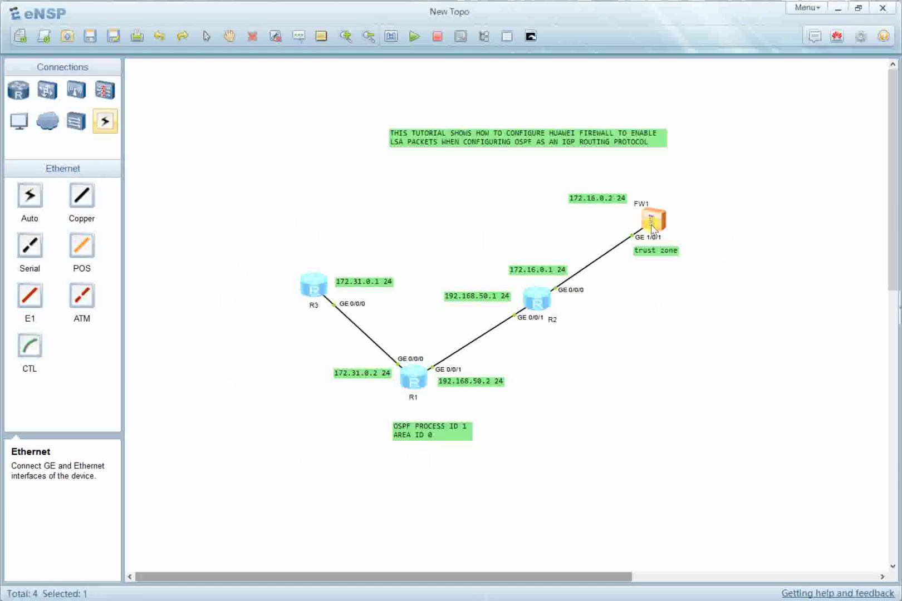
Reopen FW1's console from the topology and review the logged OSPF neighbor changes and the OSPF routing table
double_click(652, 222)
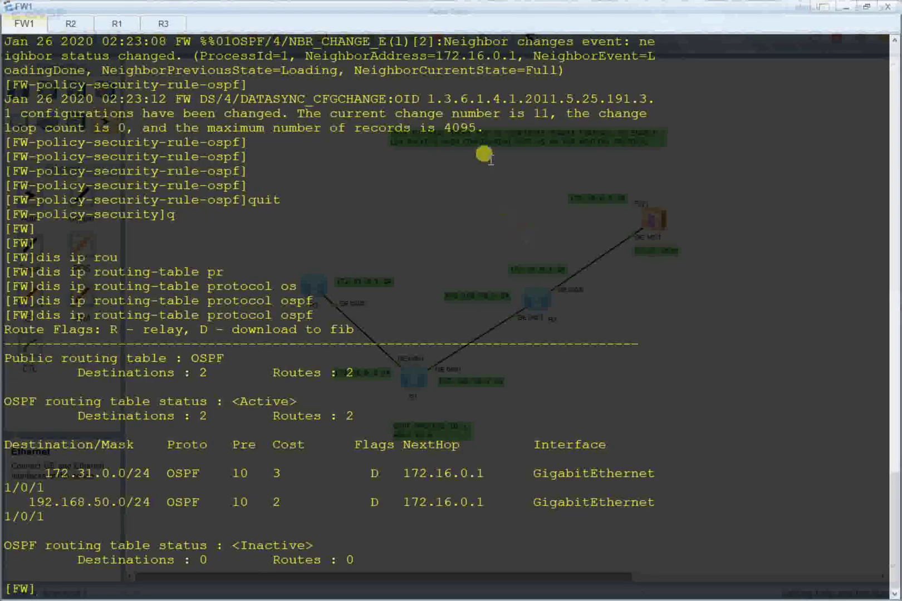
scroll(490, 198, up, 3)
scroll(472, 186, up, 2)
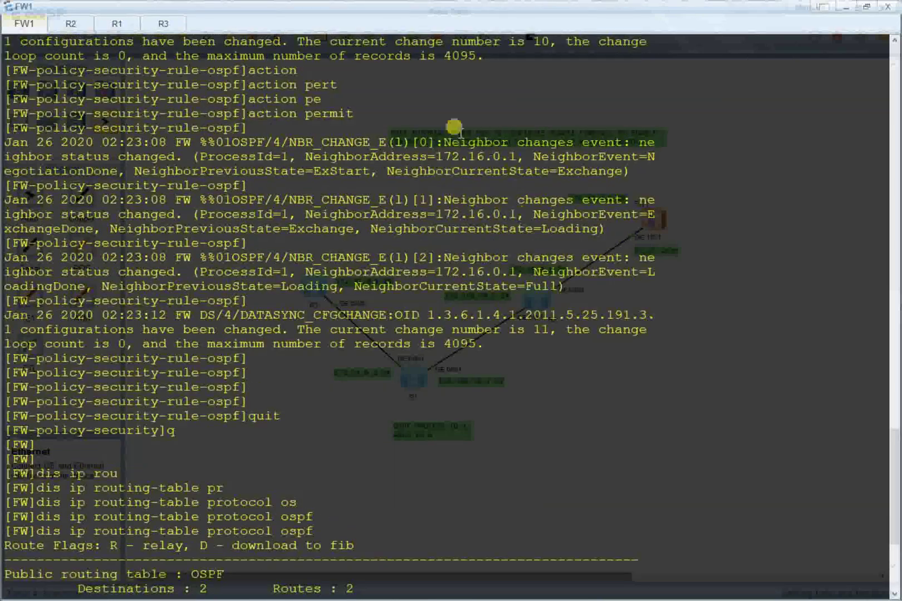
scroll(358, 372, down, 5)
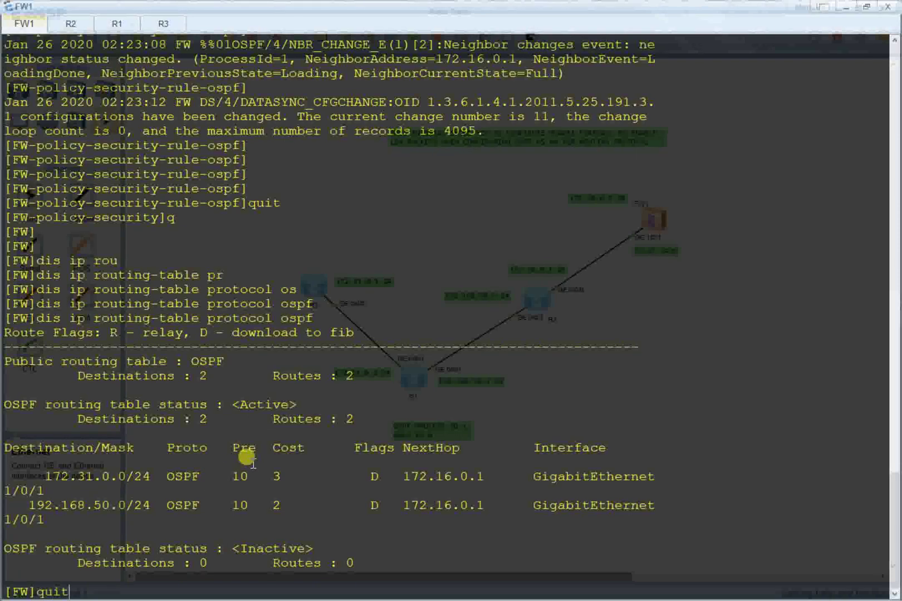
Quit to FW1's user view and save the current configuration to the device, confirming with y
key(Return)
key(Return)
key(Return)
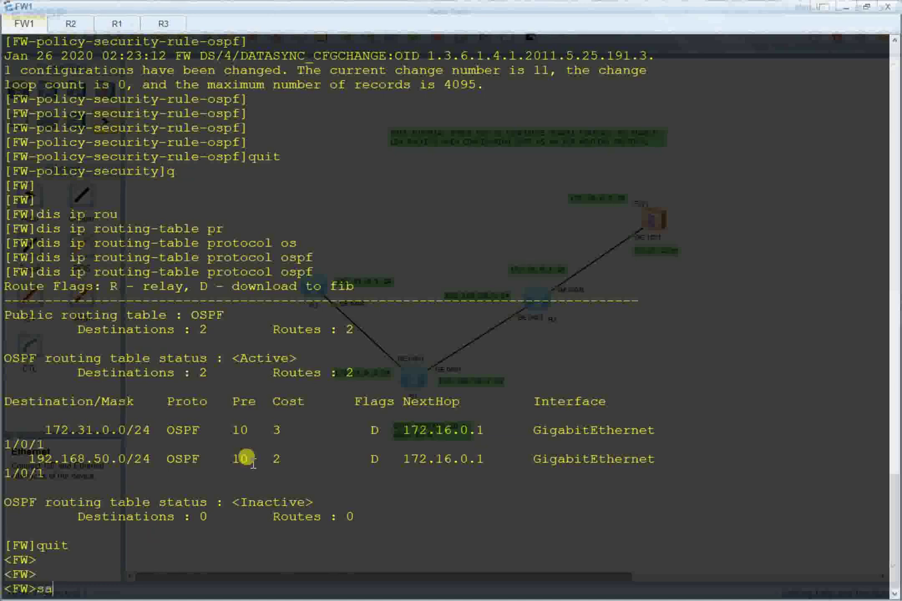
key(Return)
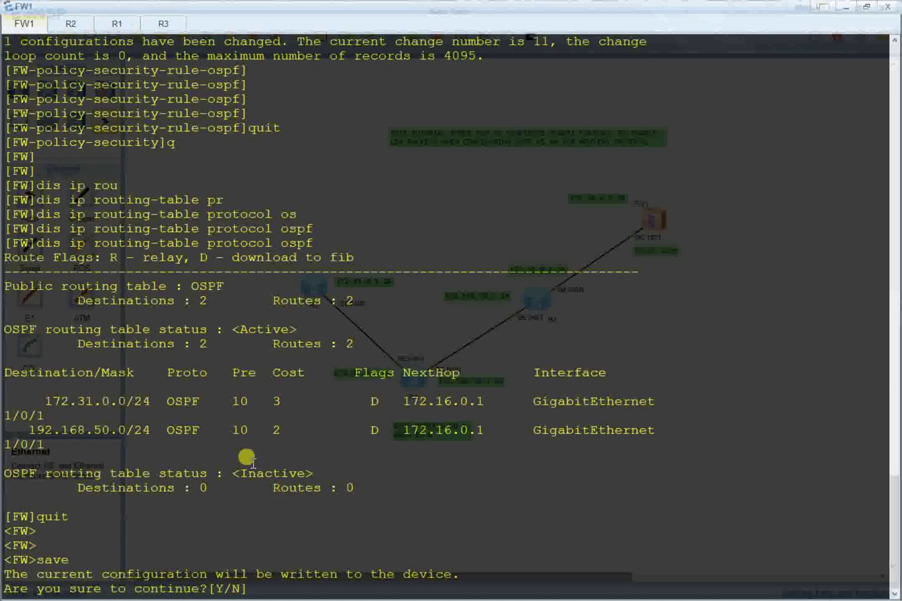
text(y)
key(Return)
key(Return)
key(Return)
key(Return)
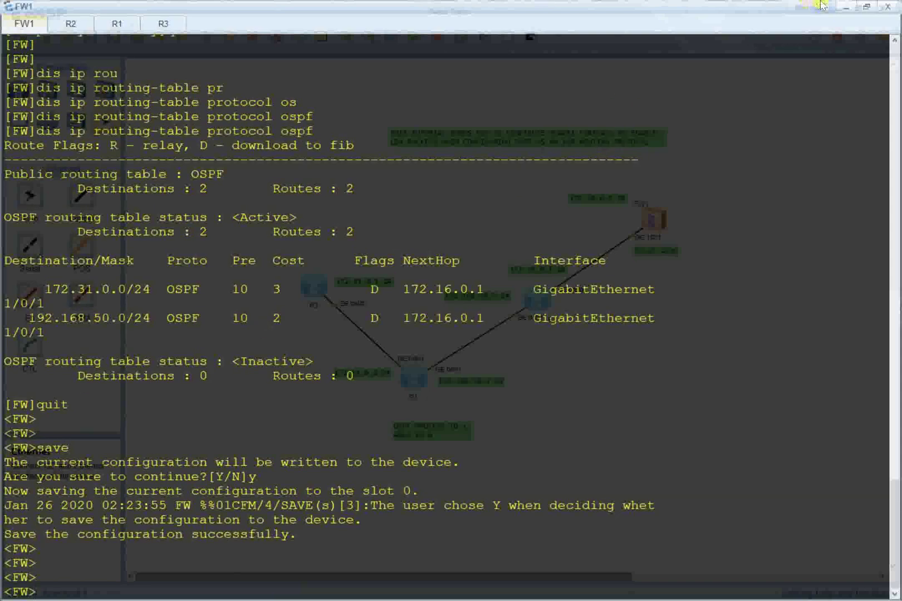
Return to the topology, shift the title note to the left, and place the trust zone label to the right of FW1
click(846, 8)
click(469, 254)
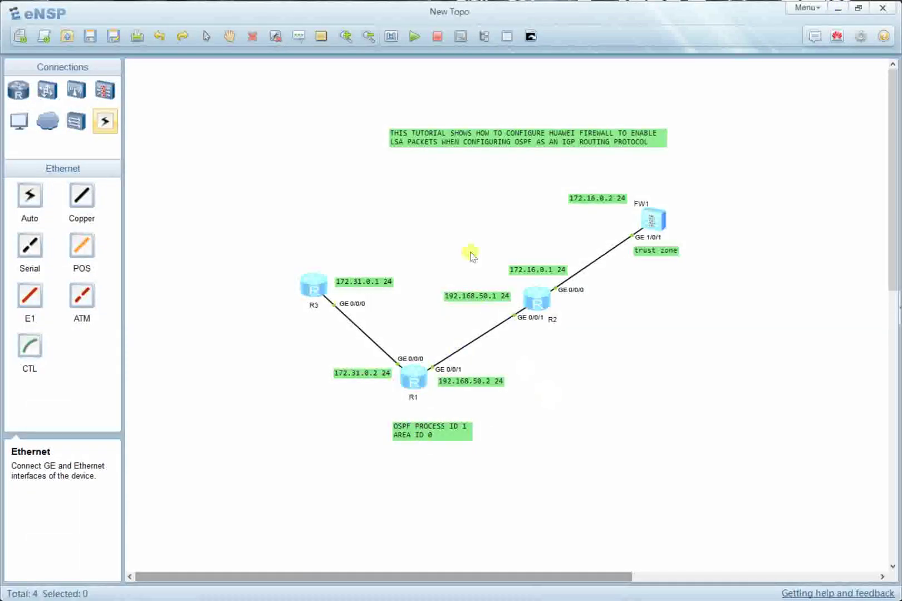
drag(538, 130, 441, 149)
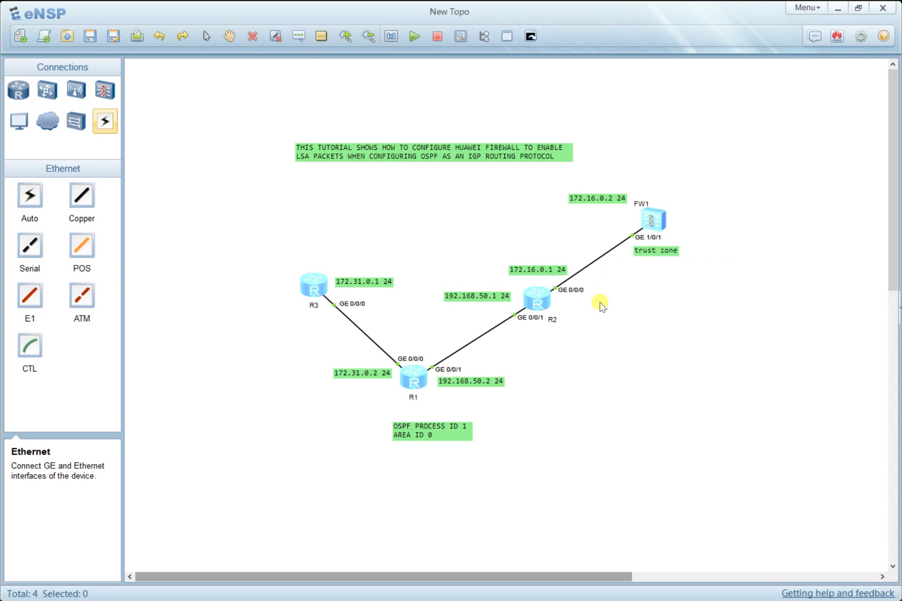
drag(663, 257, 654, 235)
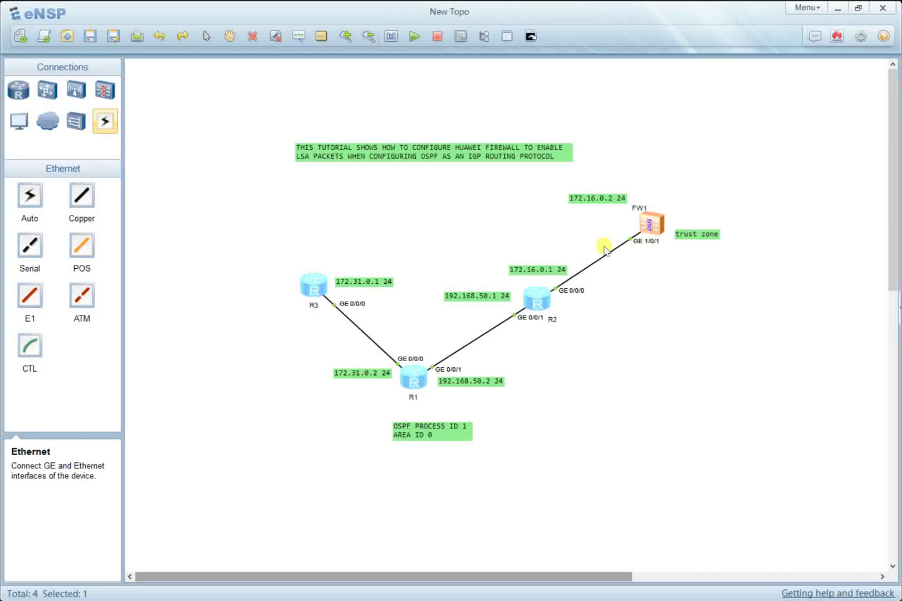
click(643, 249)
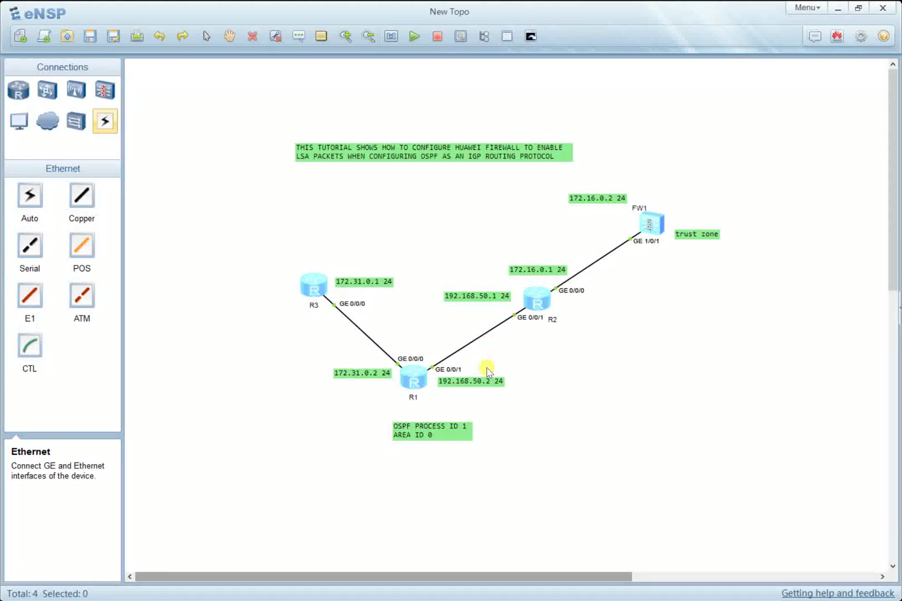
key(alt+Tab)
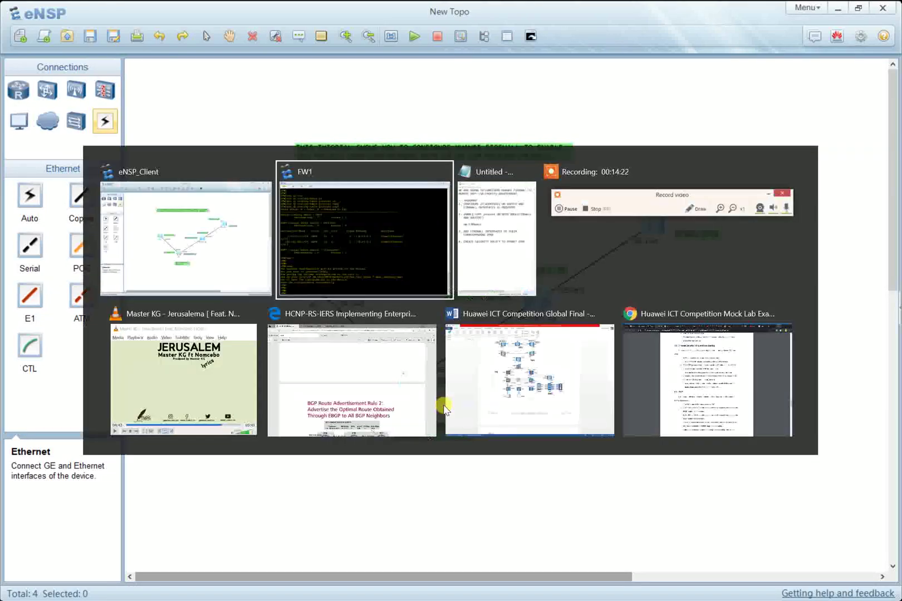
key(alt+Tab)
key(alt+Tab)
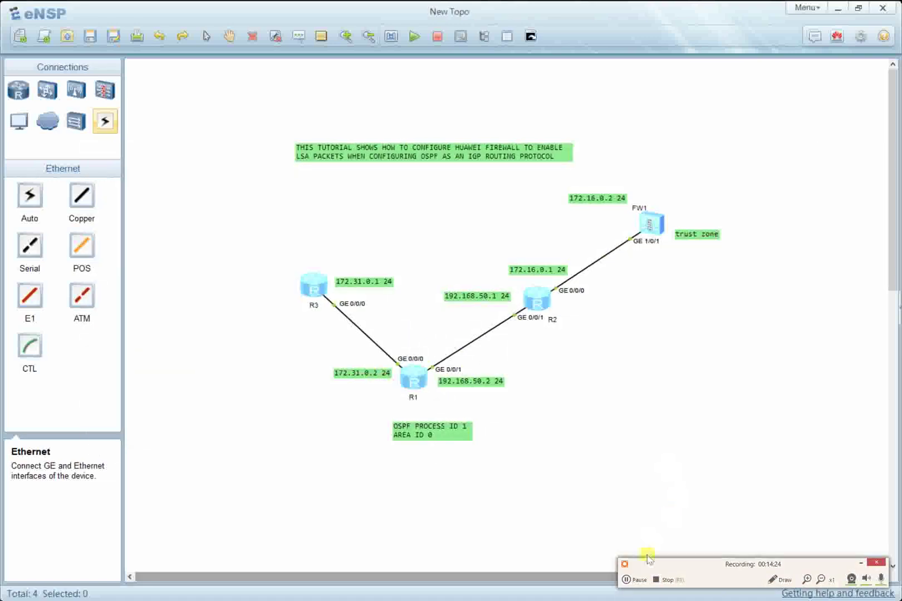